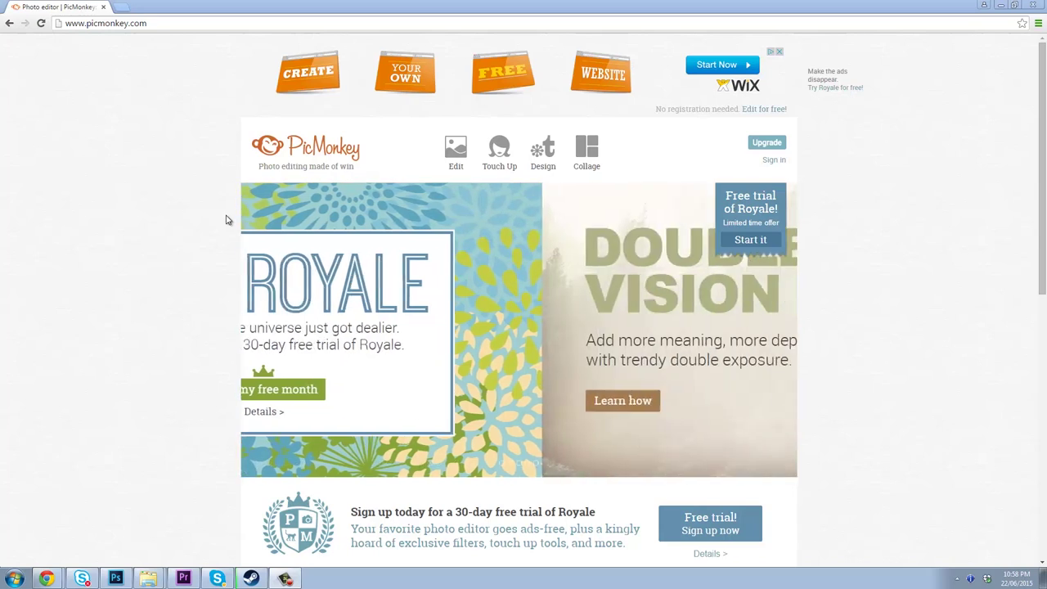
Step: Start a photo edit from the computer, showing the Fallout 4 Banner+Logo folder
left_click(455, 151)
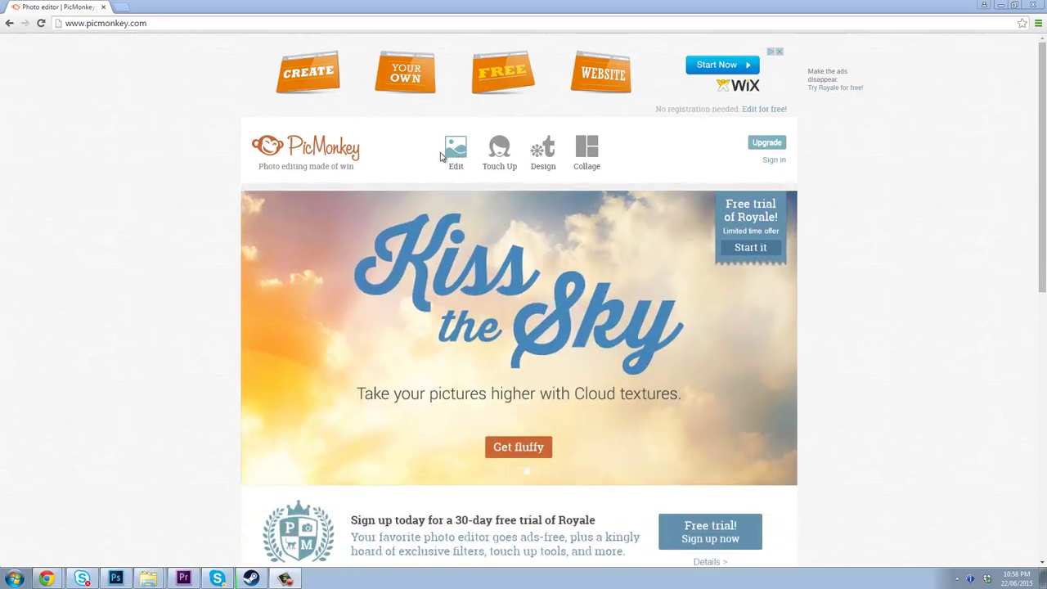
mouse_move(499, 151)
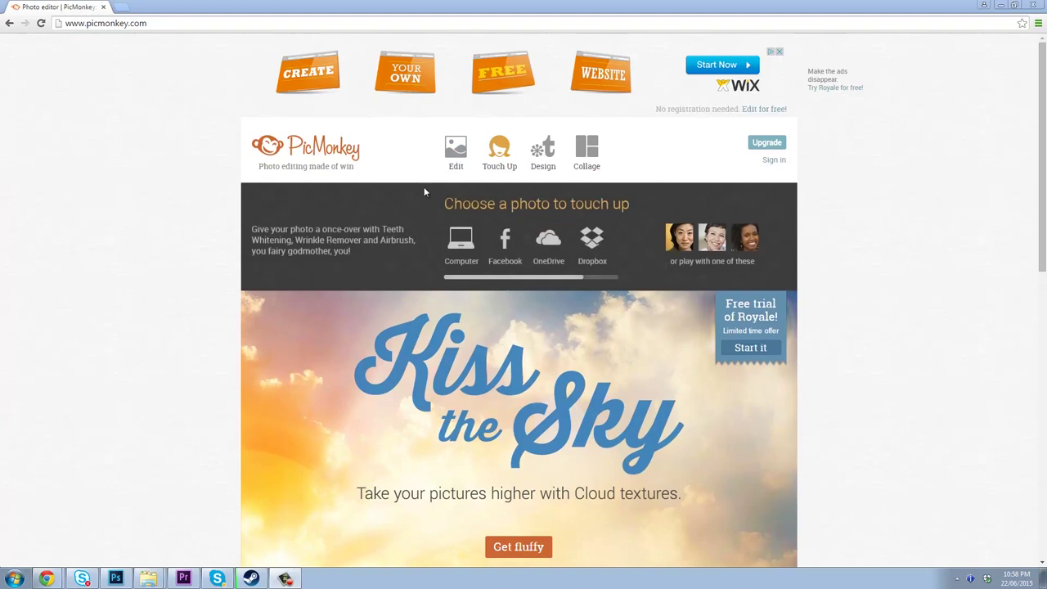
left_click(461, 240)
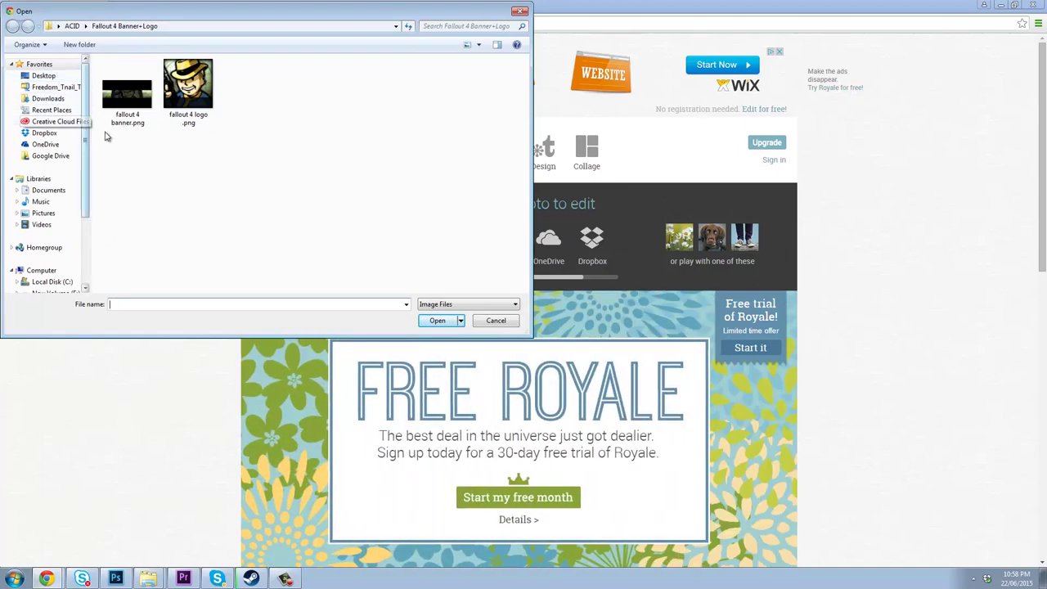
Step: Open fallout 4 banner.png in the PicMonkey editor, ready to add text
left_click(119, 127)
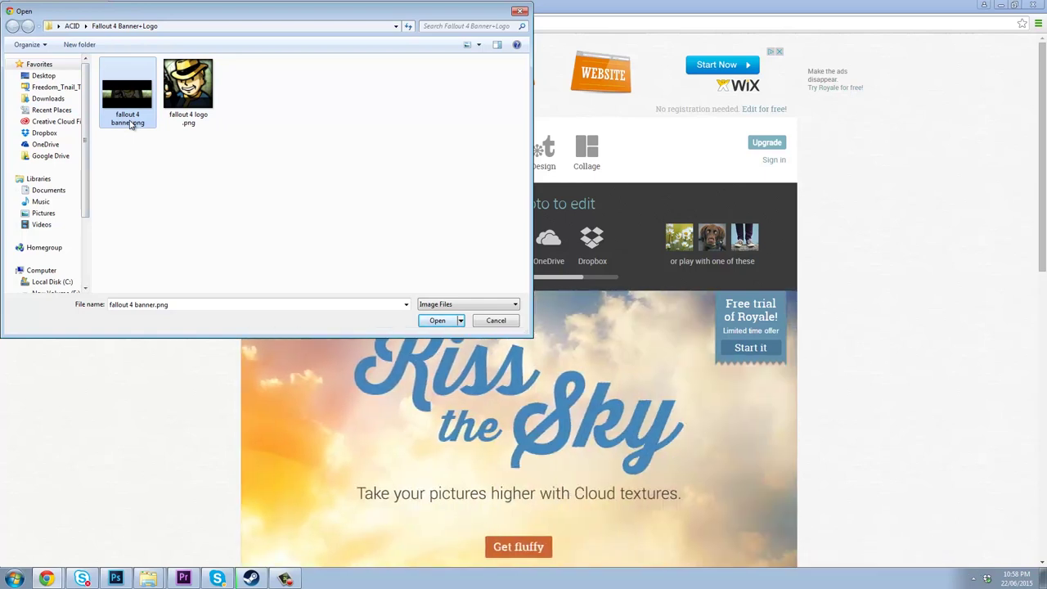
left_click(438, 321)
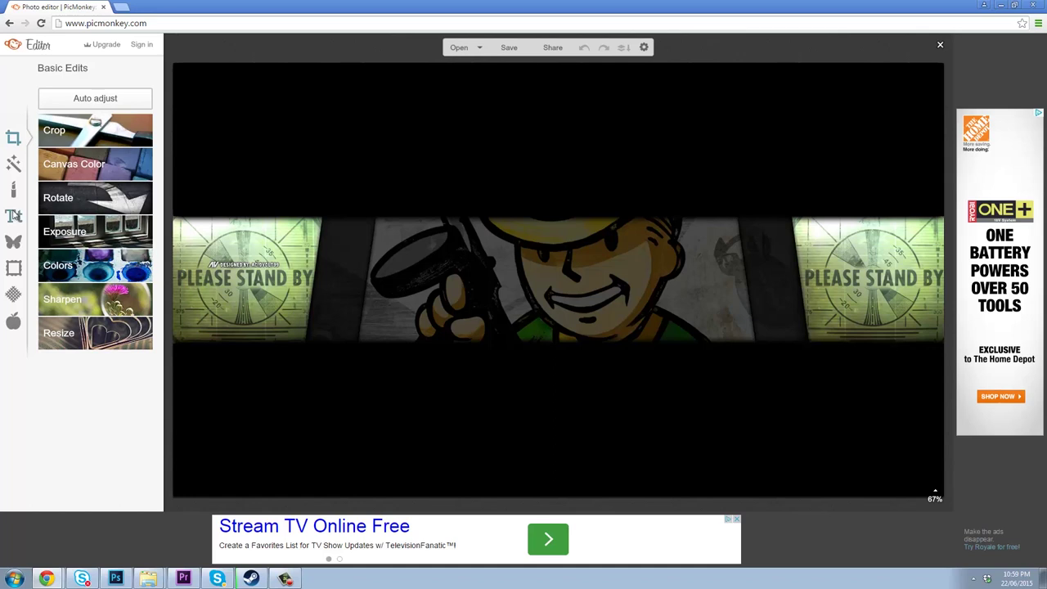
left_click(16, 216)
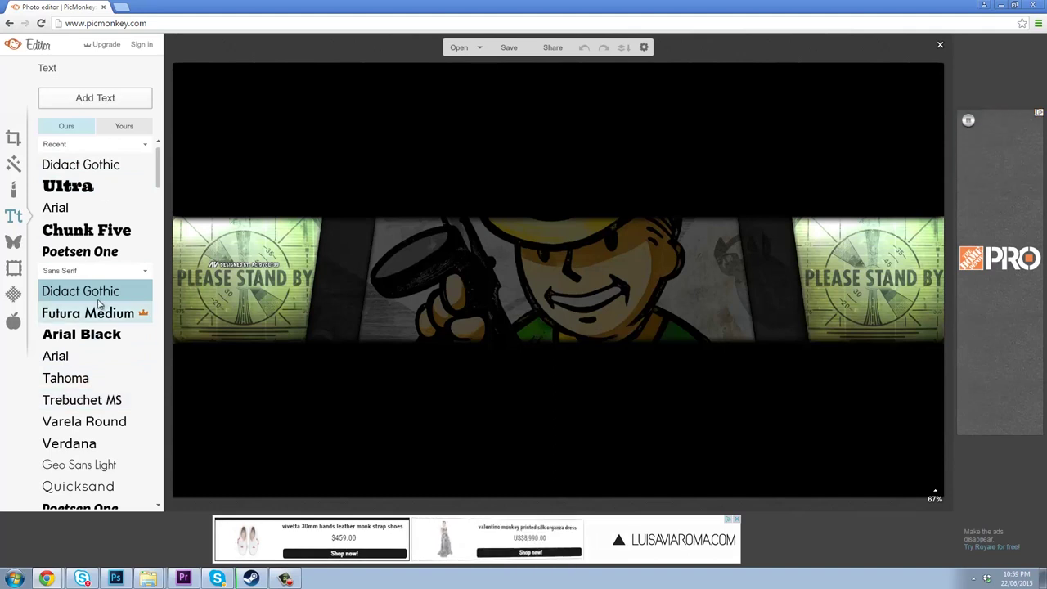
Step: Add a text box reading 'BIG C's YOUTBE CHANNEL' on the banner
left_click(91, 101)
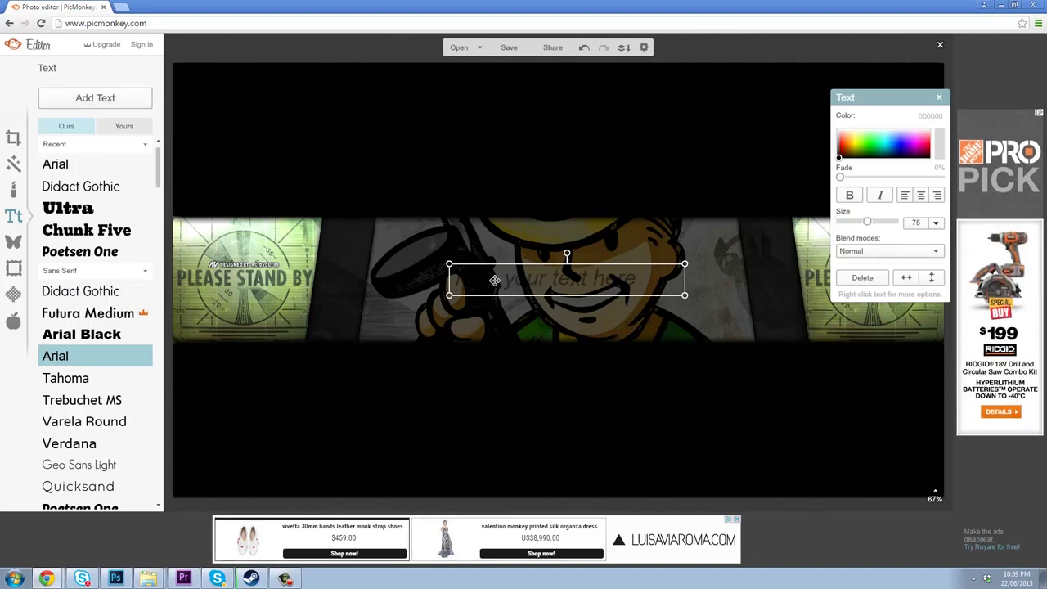
left_click(522, 281)
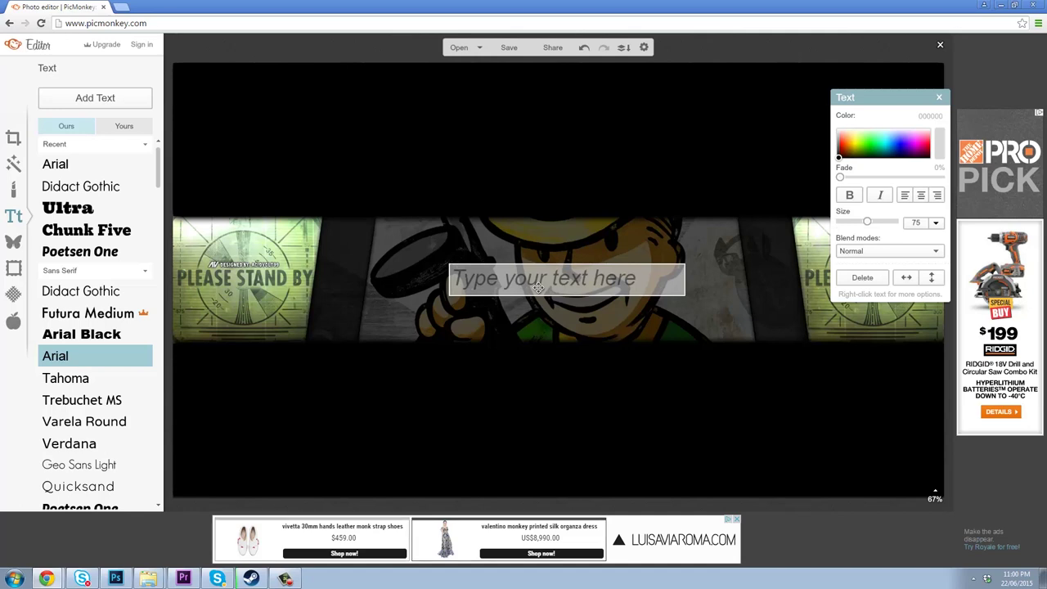
type("BIG C's")
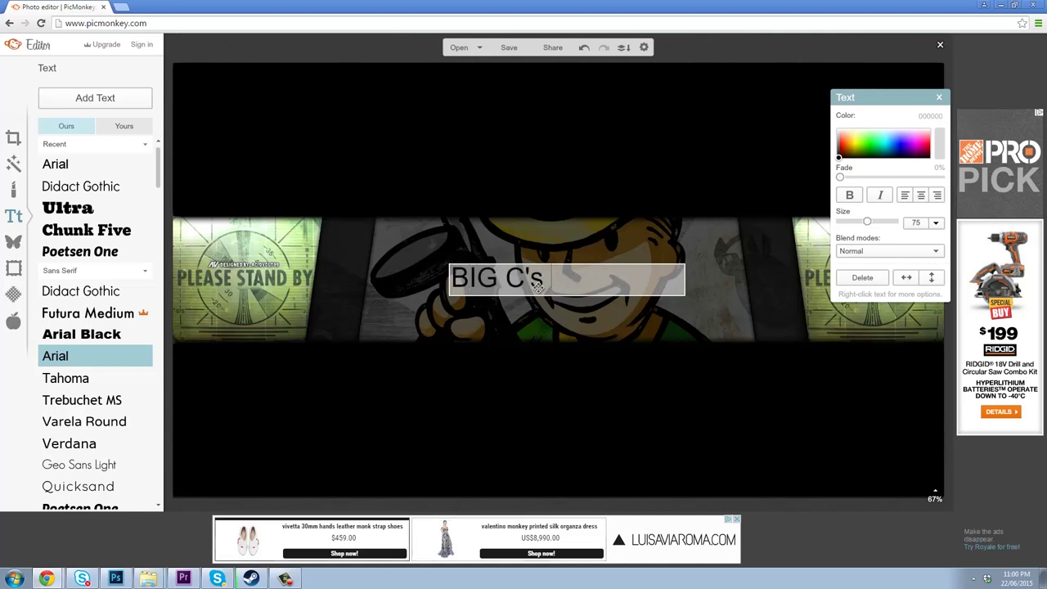
type(" YOUTBE CHANNEL")
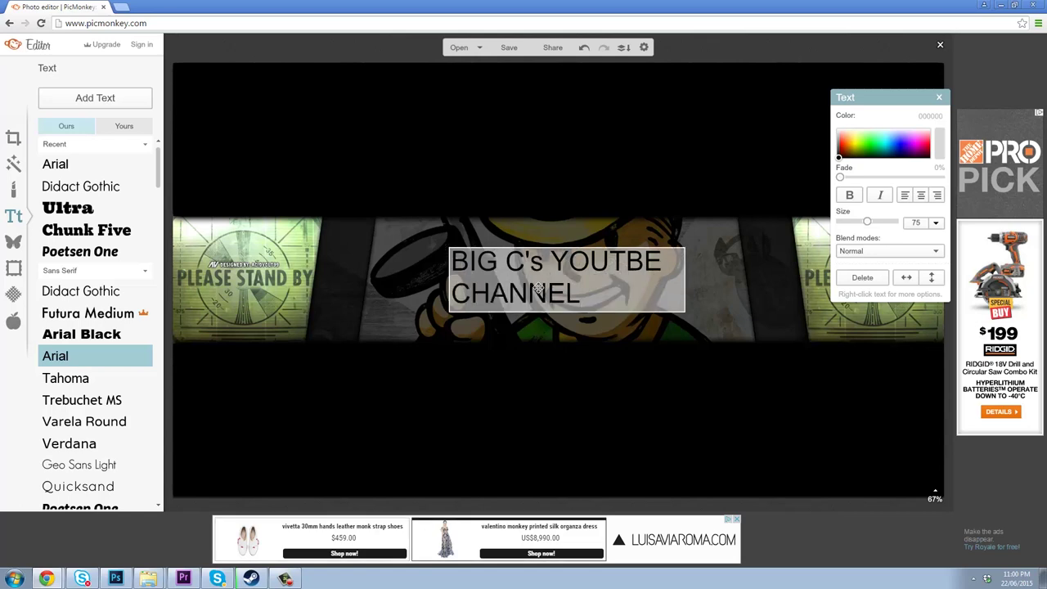
key("ctrl+a")
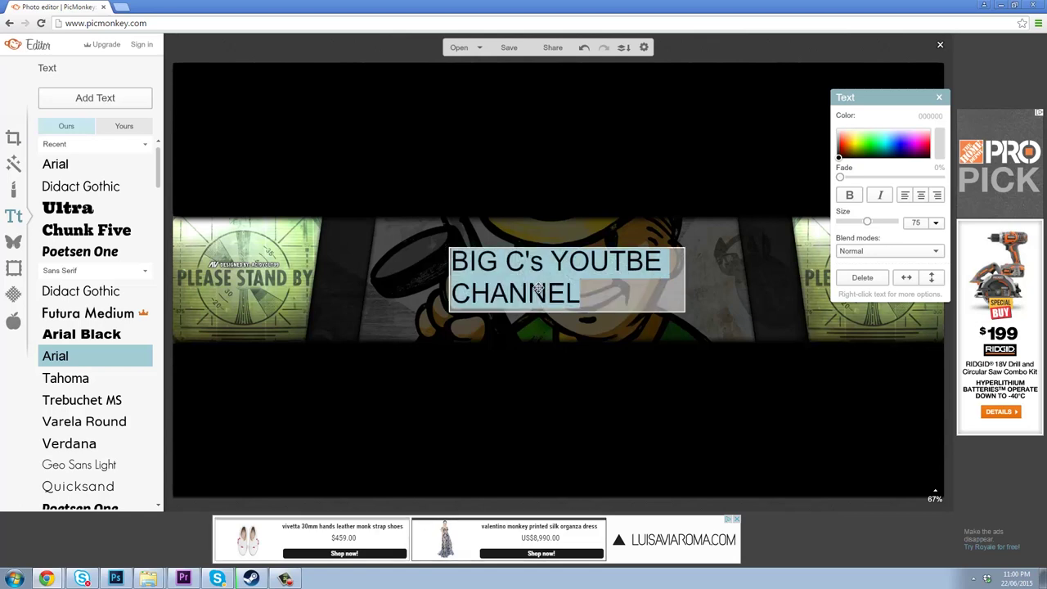
Step: Widen the title box to fit one line and set it in Chunk Five
left_click(446, 278)
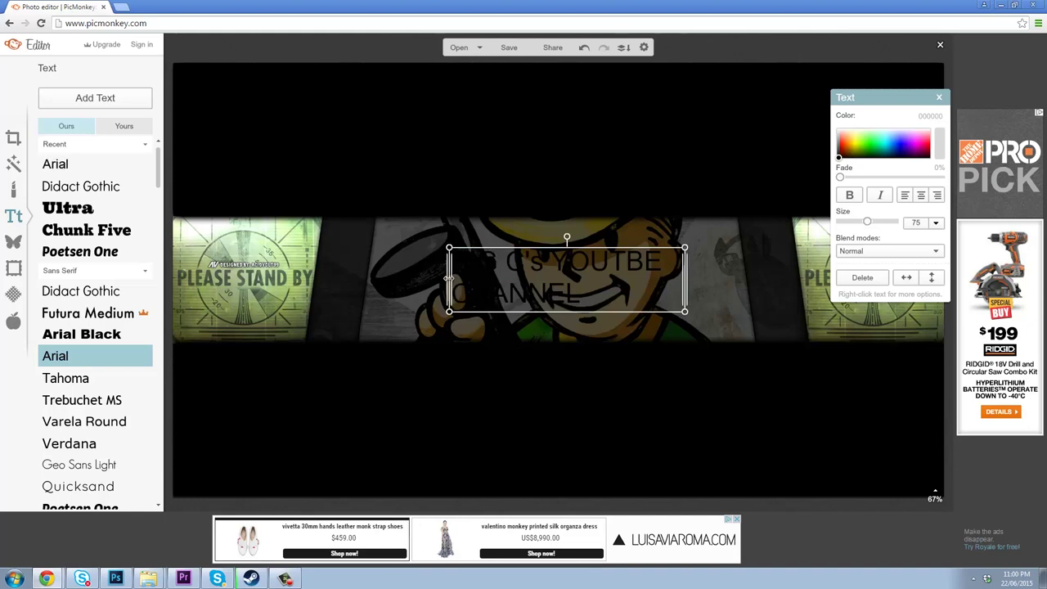
left_click_drag(444, 279, 278, 279)
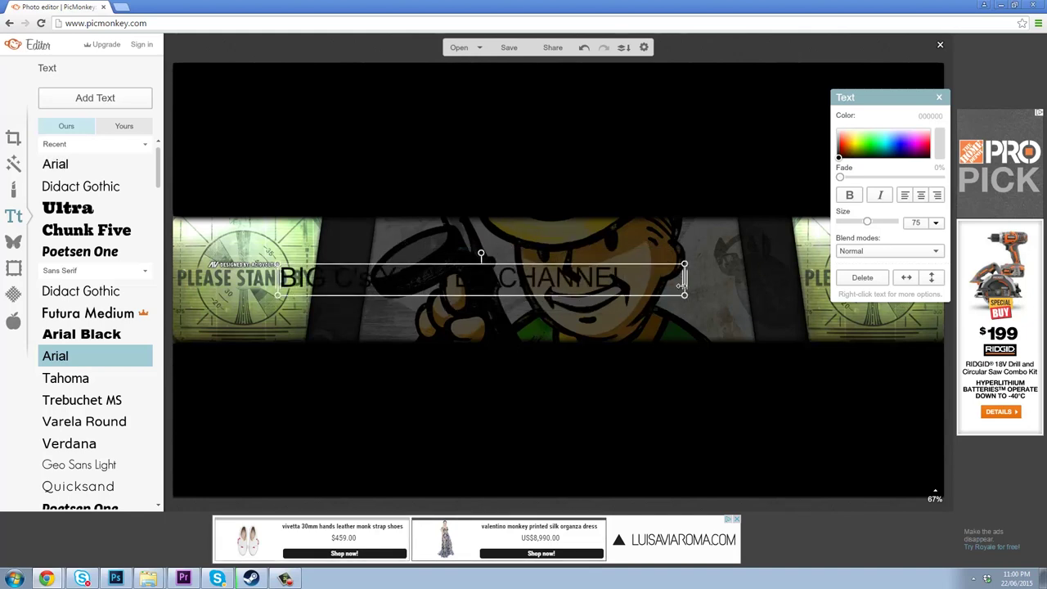
left_click_drag(684, 278, 813, 276)
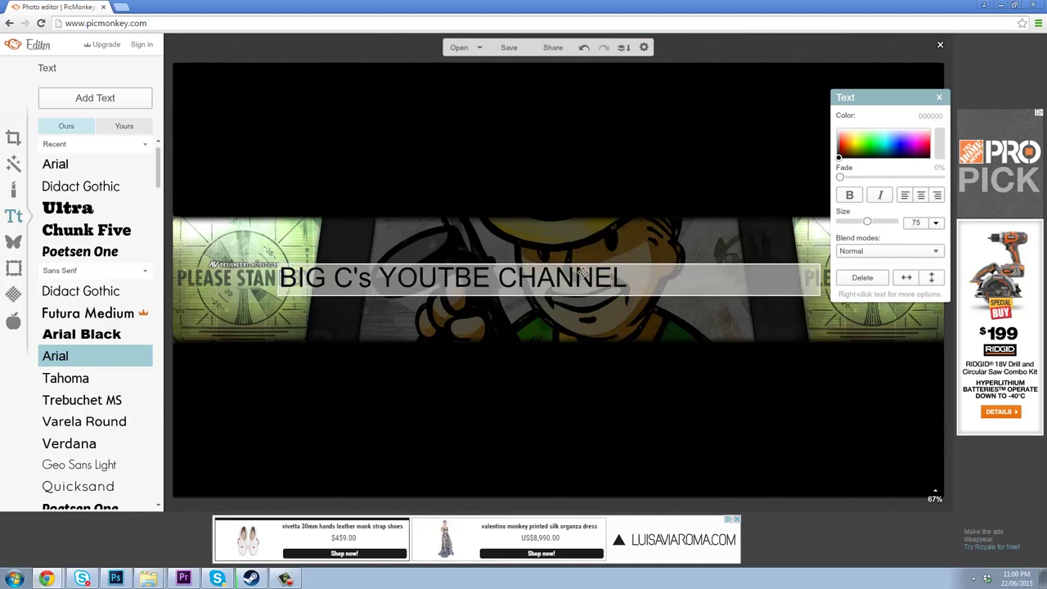
double_click(641, 285)
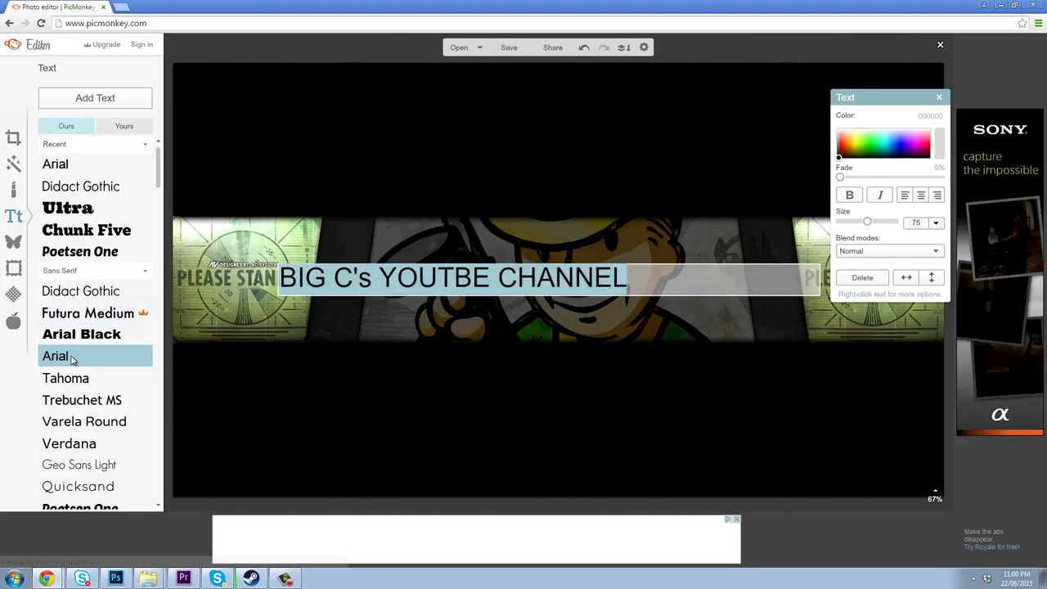
left_click(76, 231)
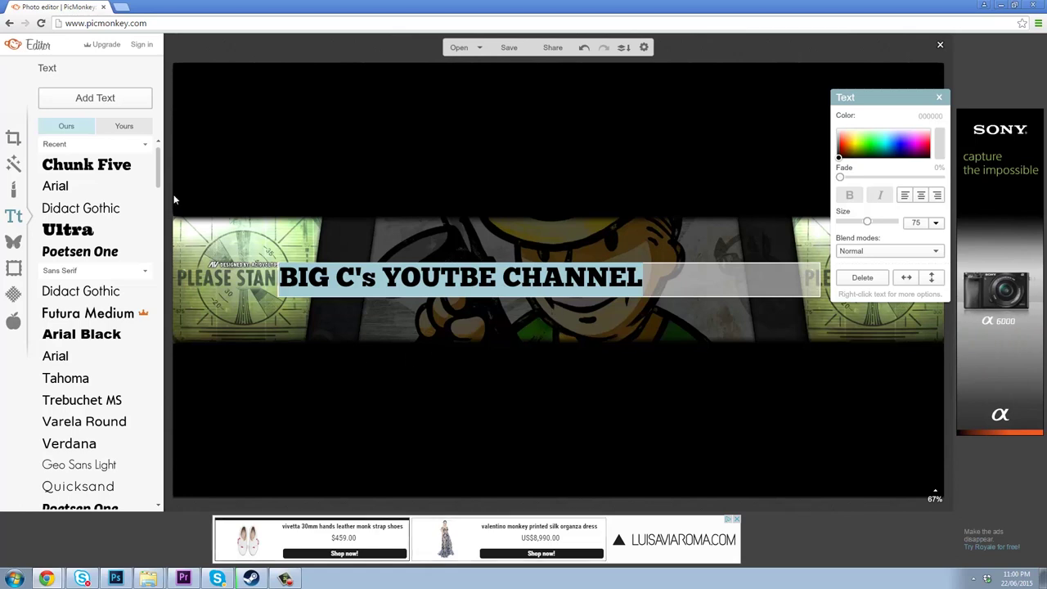
Step: Try GREEN FUZ, then set the title in the SMASH font
left_click_drag(159, 154, 168, 458)
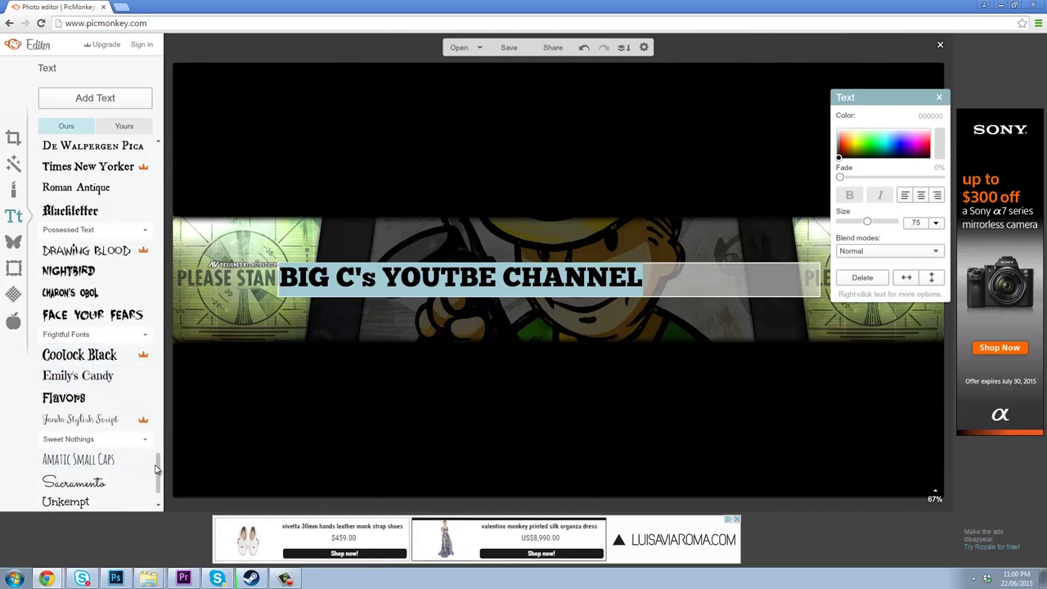
left_click_drag(162, 477, 160, 488)
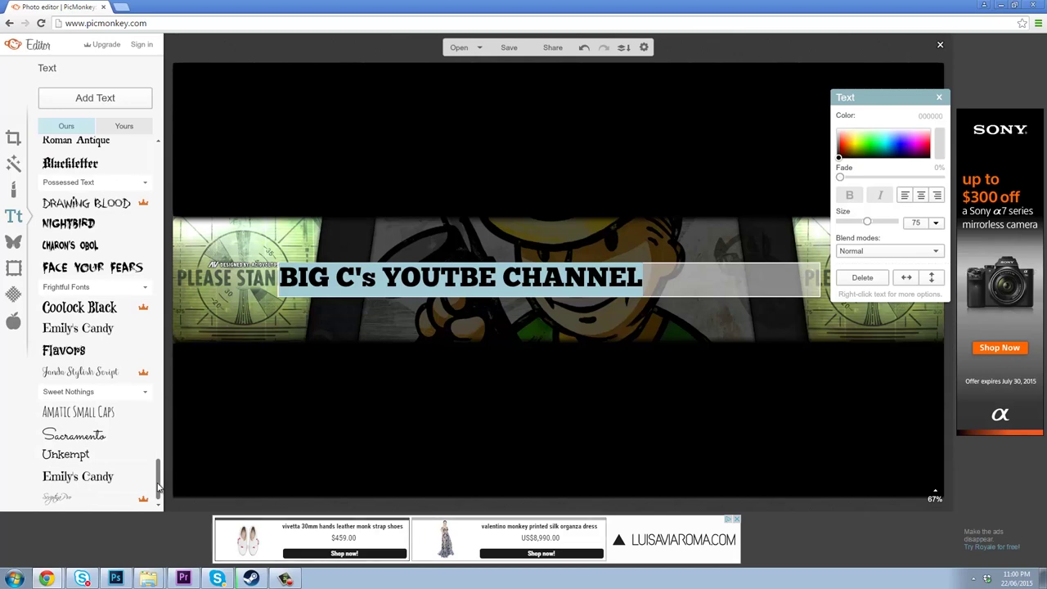
left_click_drag(159, 488, 158, 496)
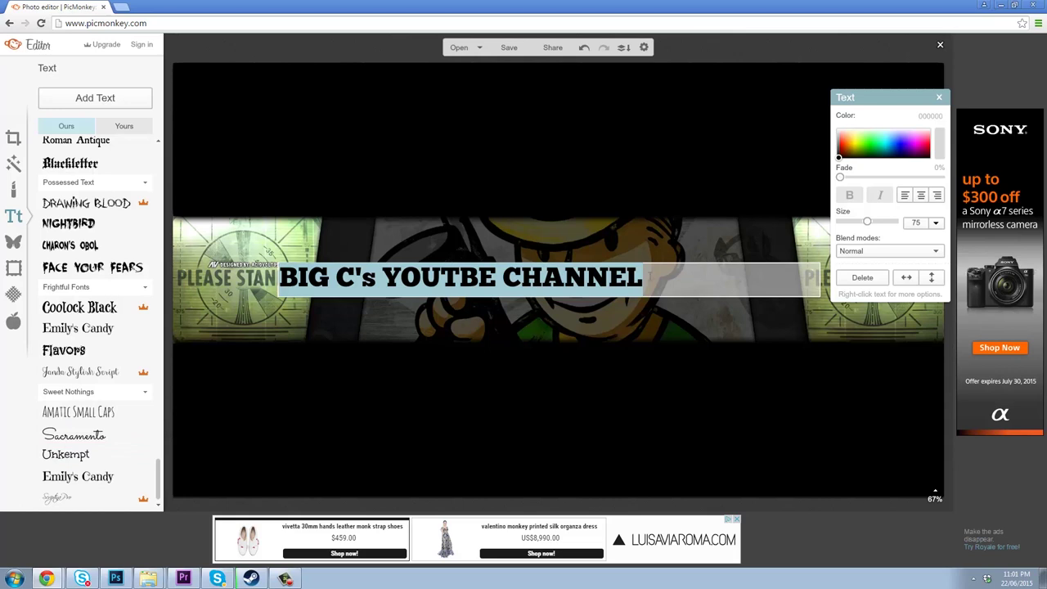
scroll(77, 495, "up", 1)
left_click_drag(651, 278, 251, 253)
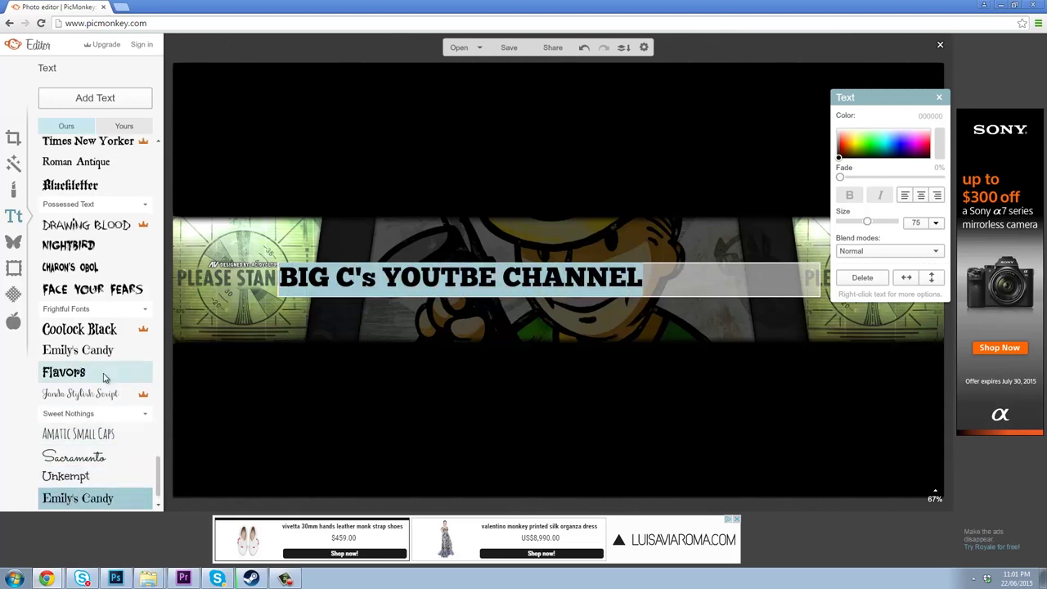
scroll(75, 372, "up", 2)
scroll(83, 147, "up", 4)
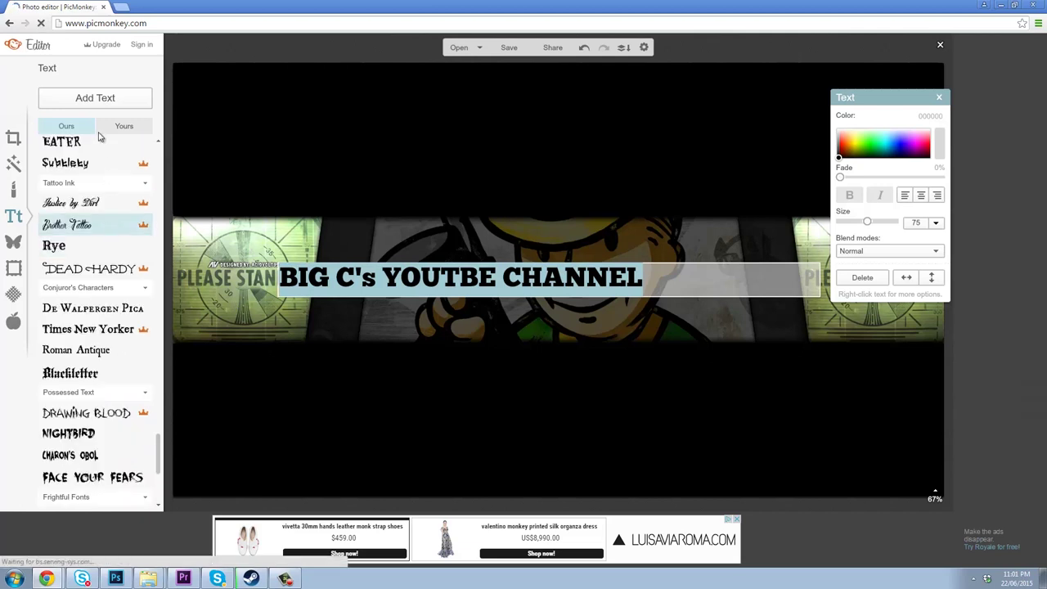
scroll(83, 148, "up", 1)
left_click(84, 155)
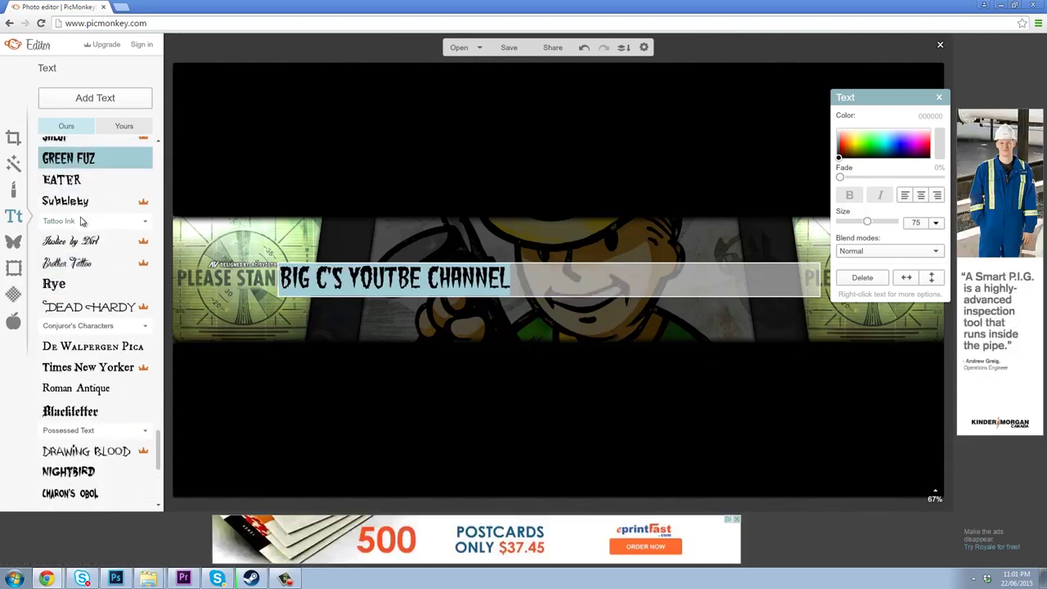
scroll(84, 223, "up", 9)
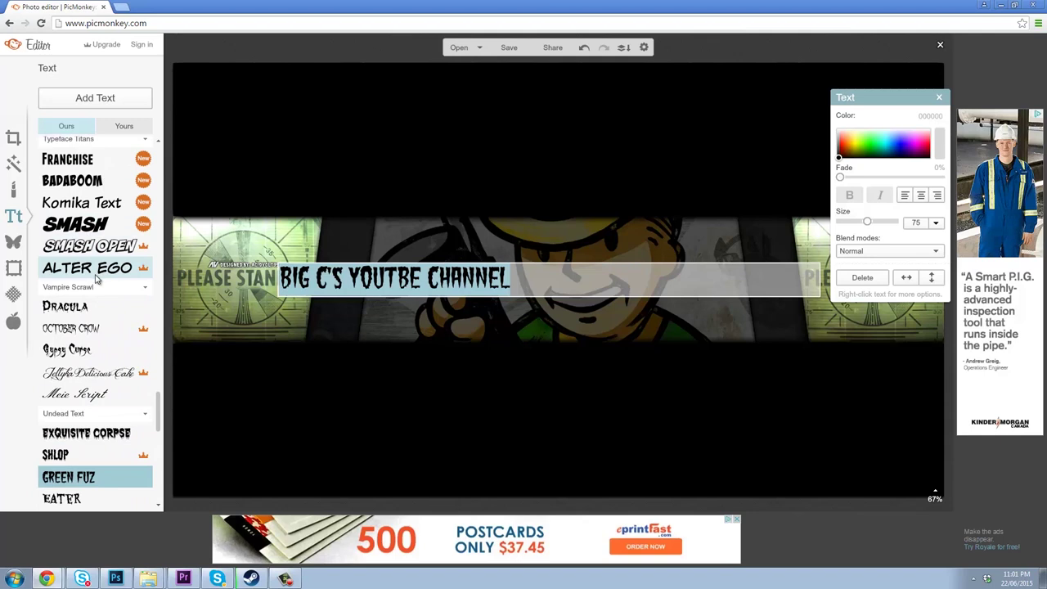
left_click(87, 227)
scroll(102, 231, "up", 1)
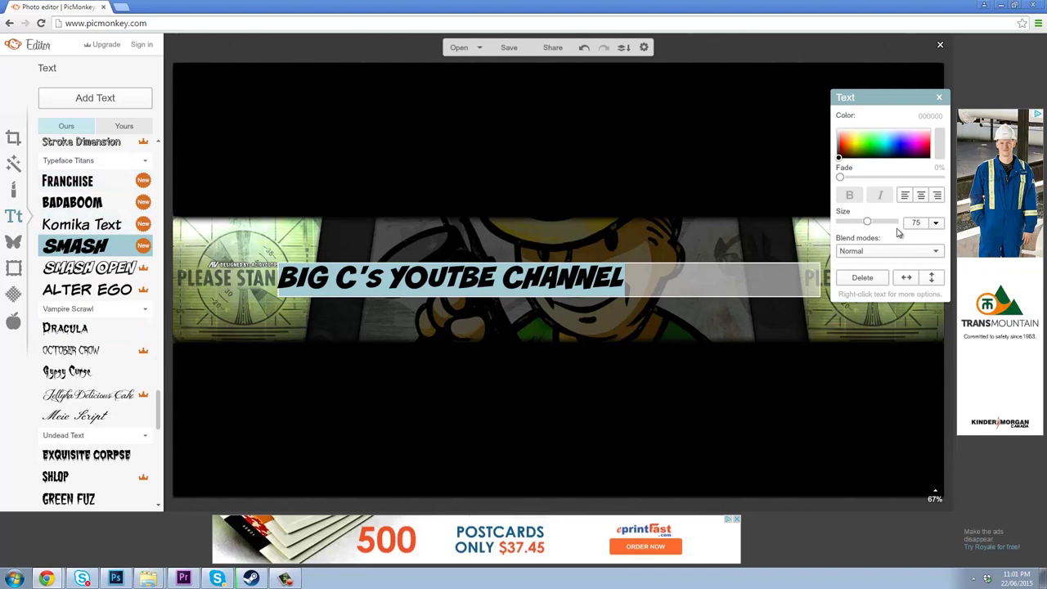
Step: Enlarge the title to size 105 and move it up near the banner top
left_click_drag(867, 222, 875, 222)
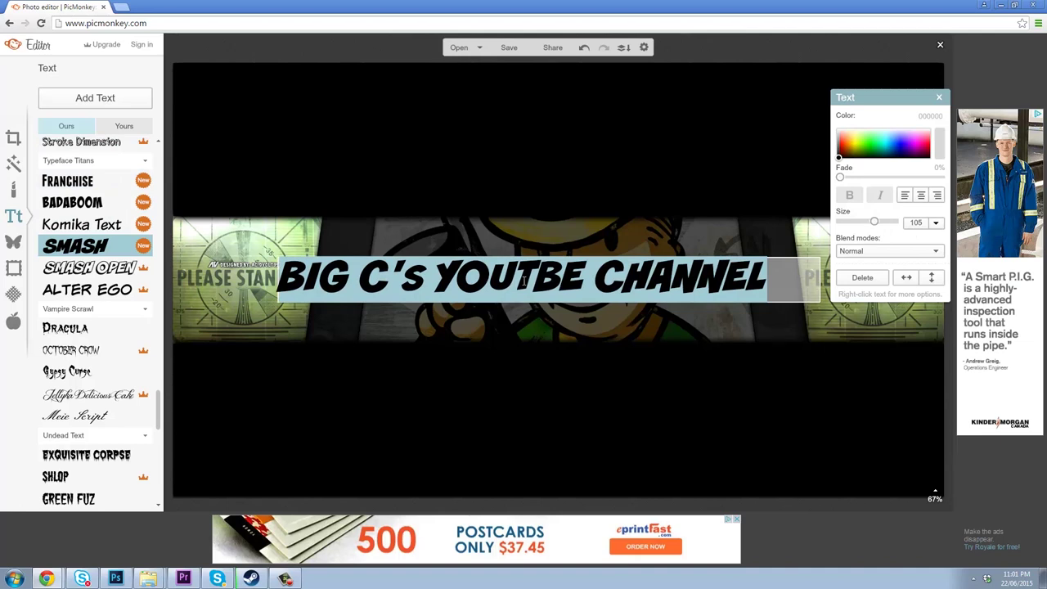
left_click(501, 273)
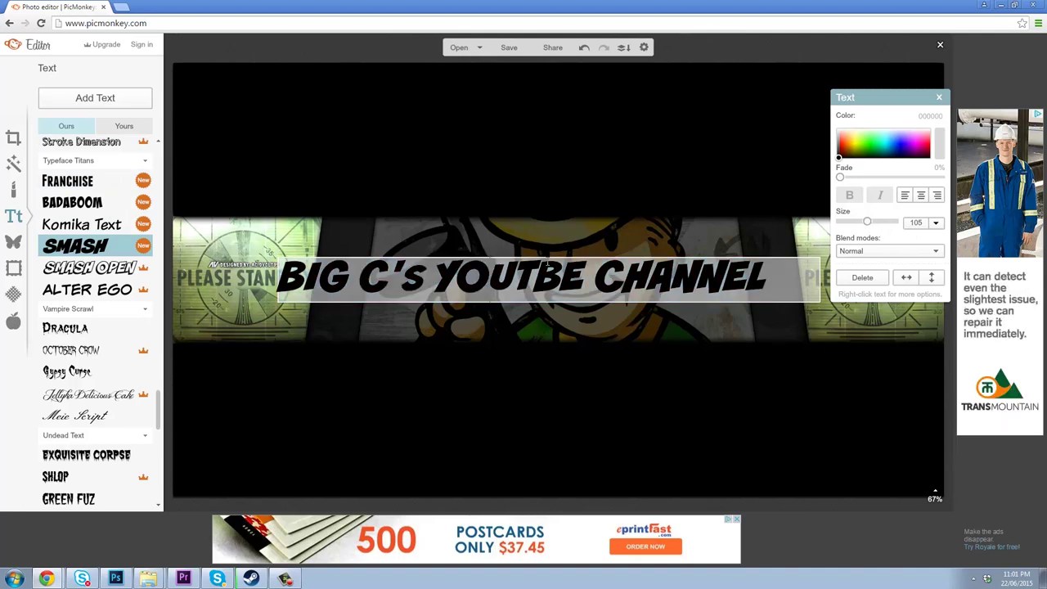
left_click(549, 279)
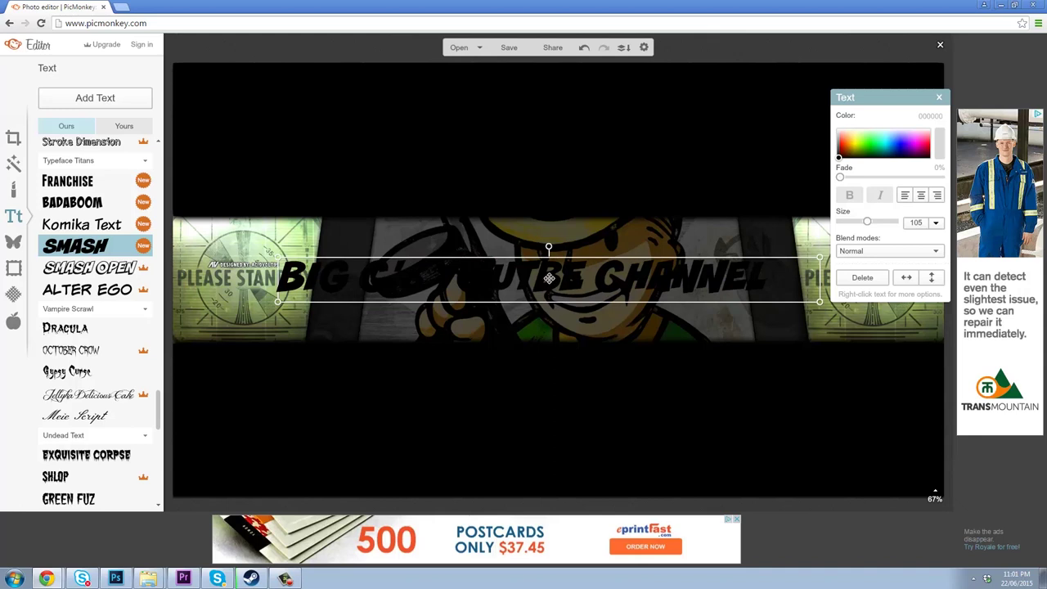
left_click_drag(548, 279, 549, 243)
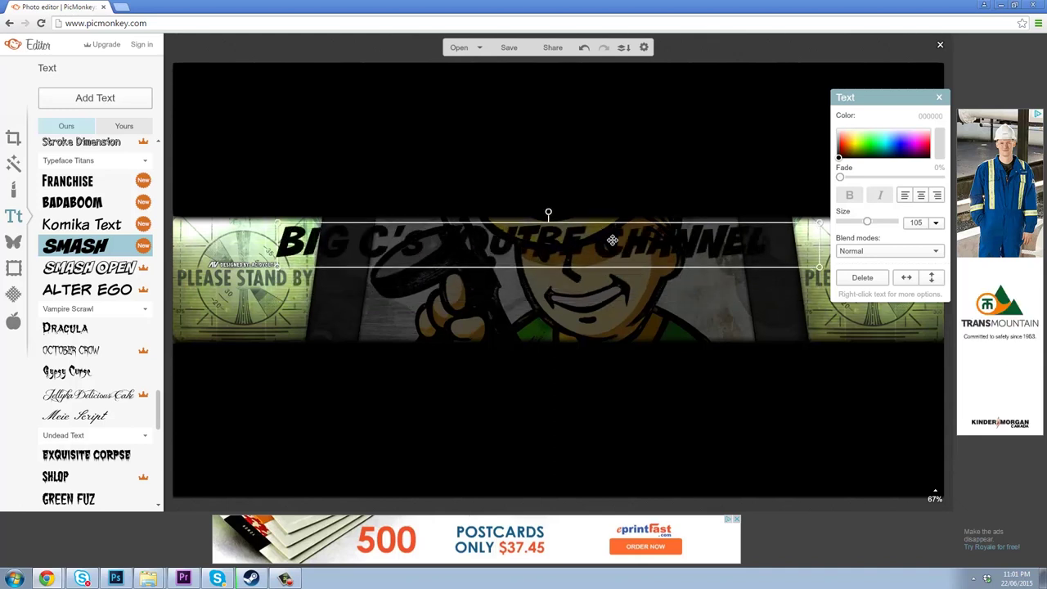
left_click(623, 243)
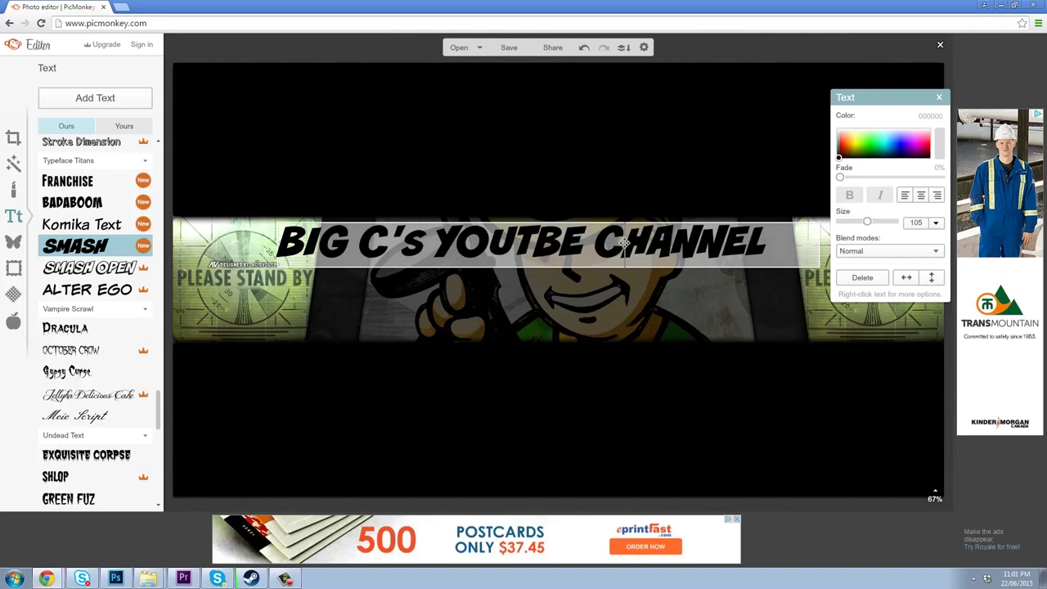
Step: Recolour the whole title orange-red and add a new empty text box below it
key("ctrl+a")
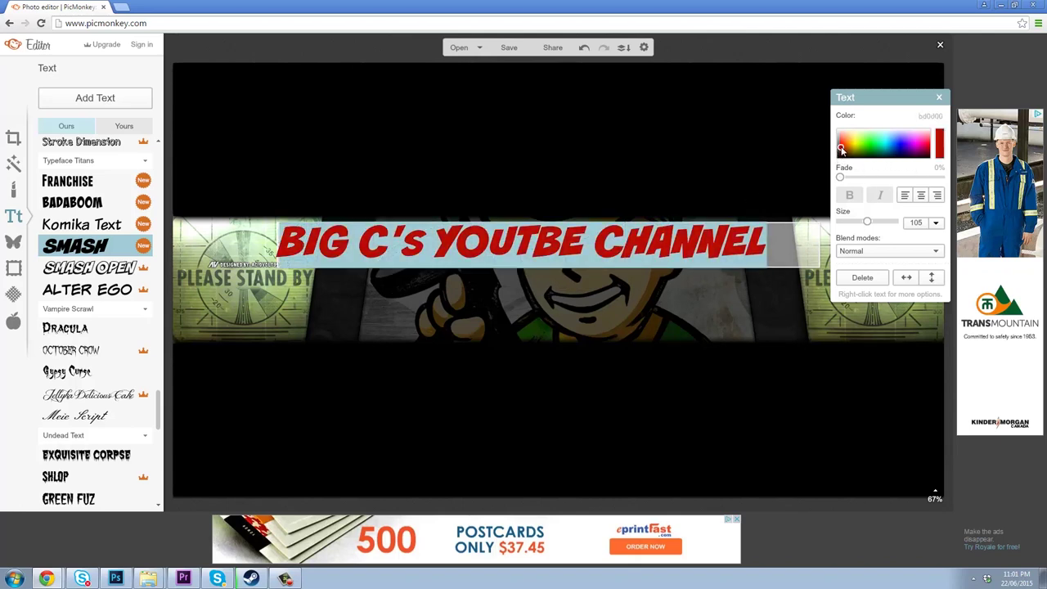
left_click_drag(842, 150, 844, 150)
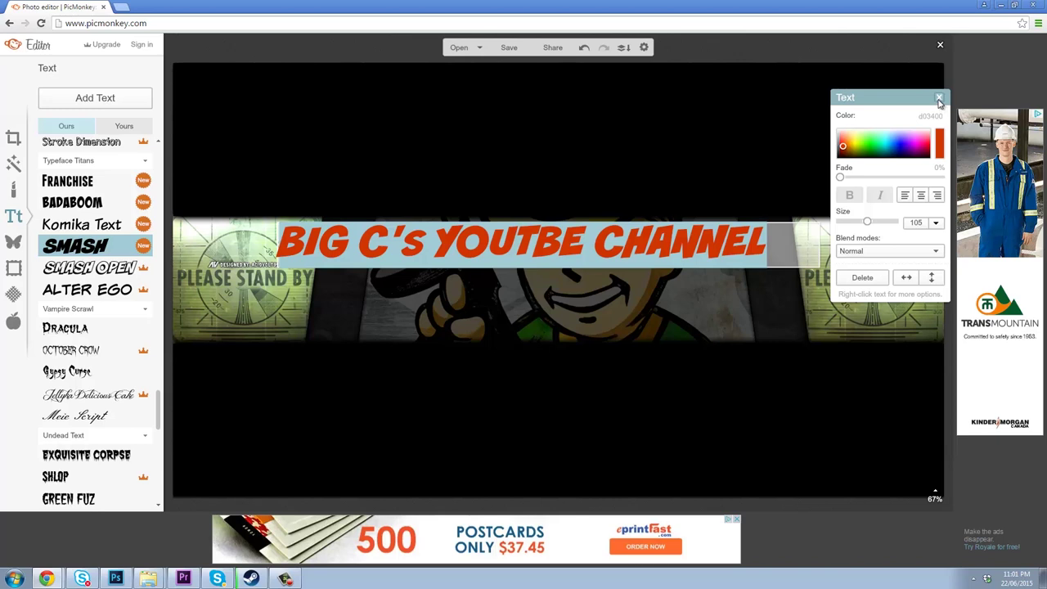
left_click(939, 99)
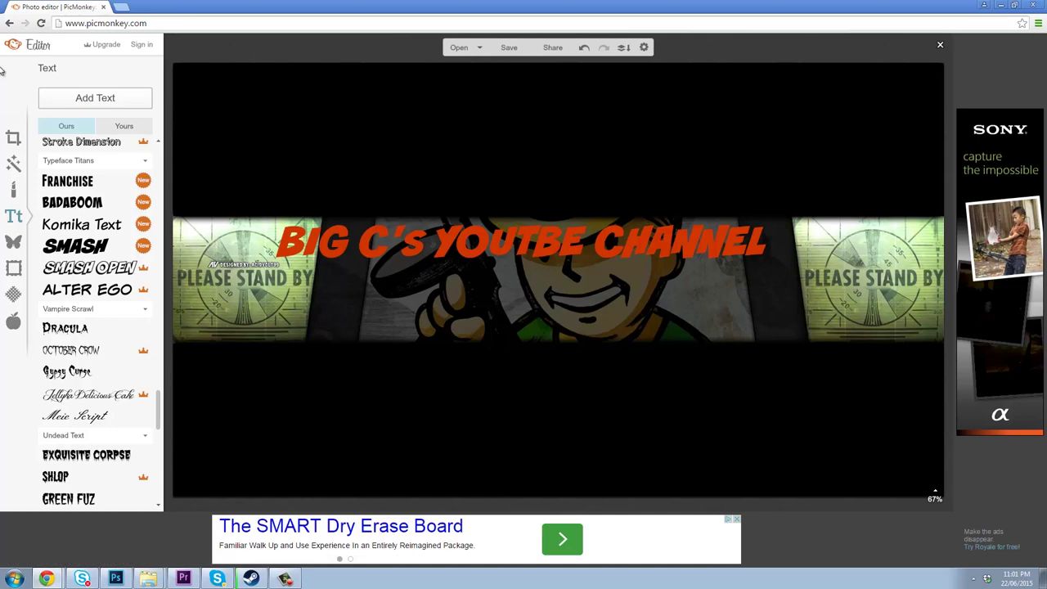
left_click(95, 98)
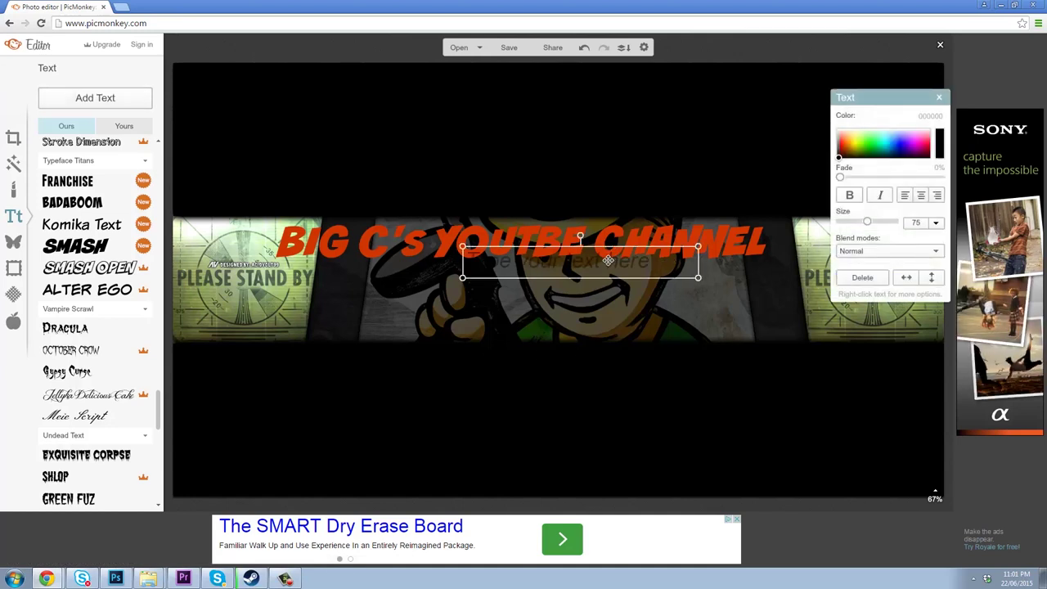
Step: Type 'Twitter: BIGCFTW' at the lower left and set it in SMASH
left_click_drag(609, 260, 331, 322)
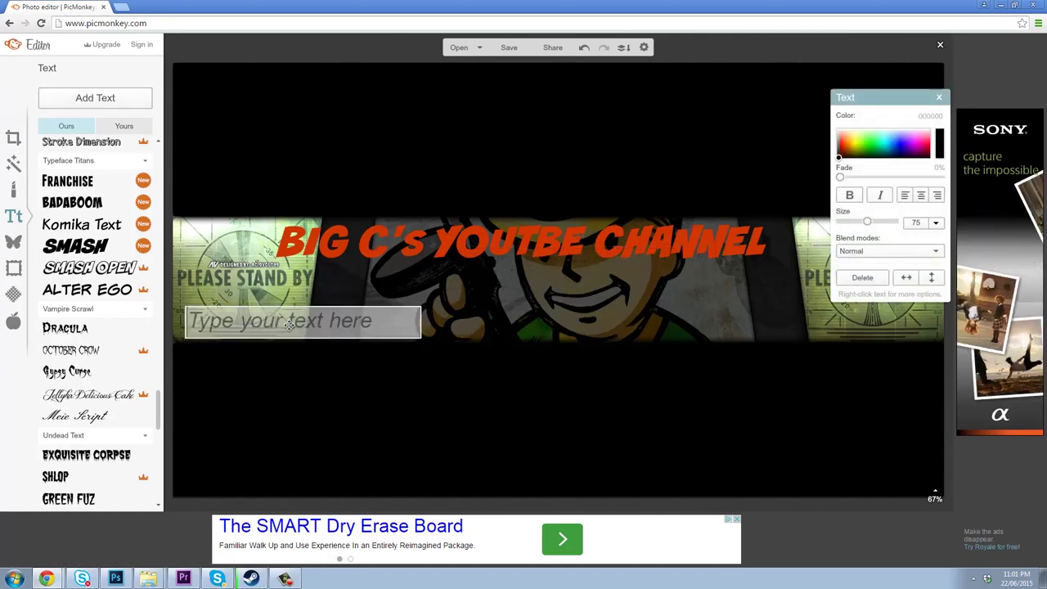
type("Twitter: bi")
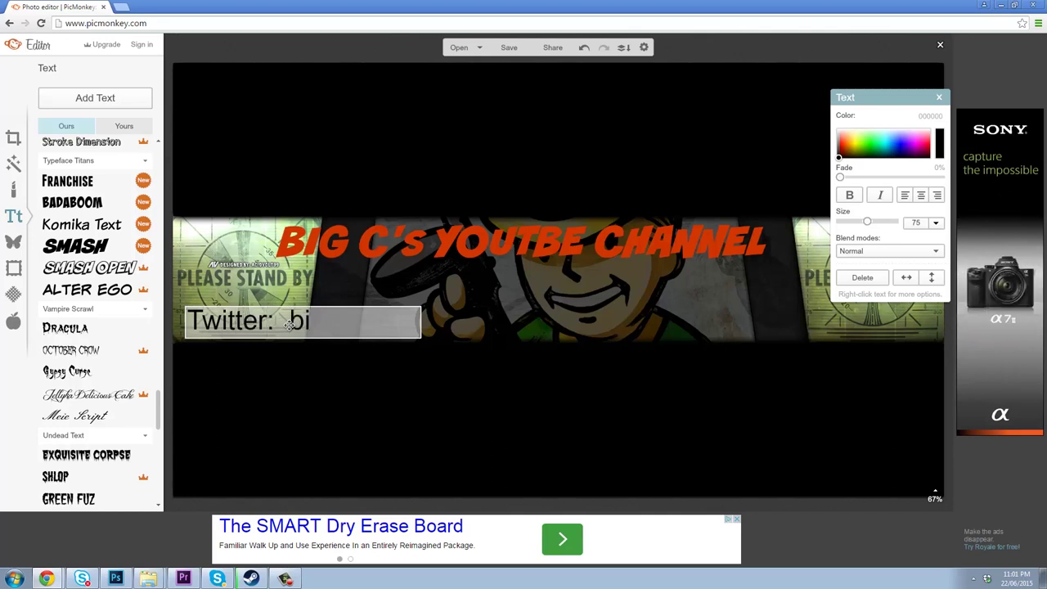
key("BackSpace")
type("BIGCFTW")
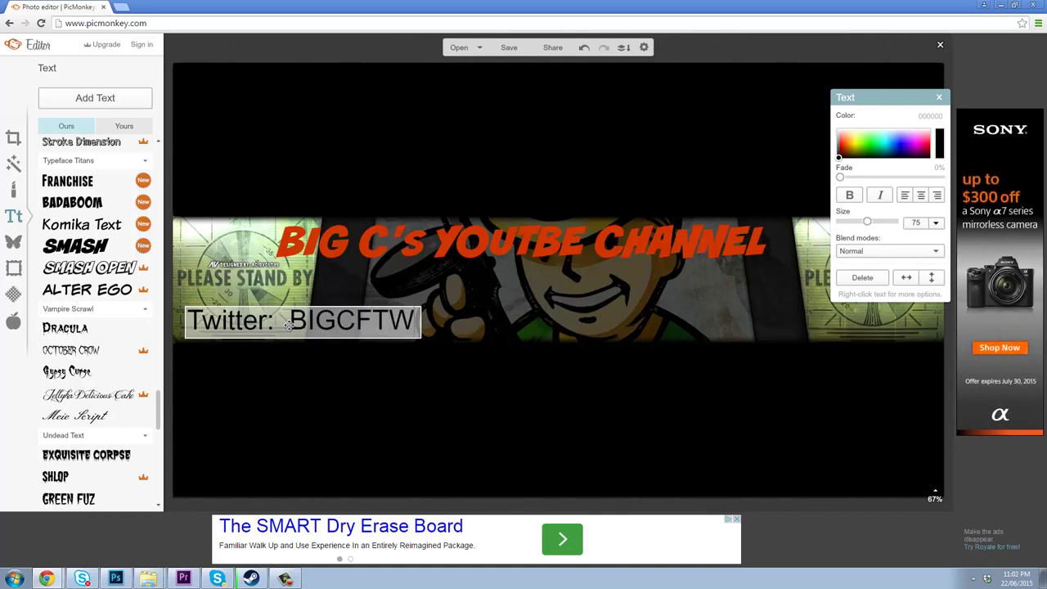
key("ctrl+a")
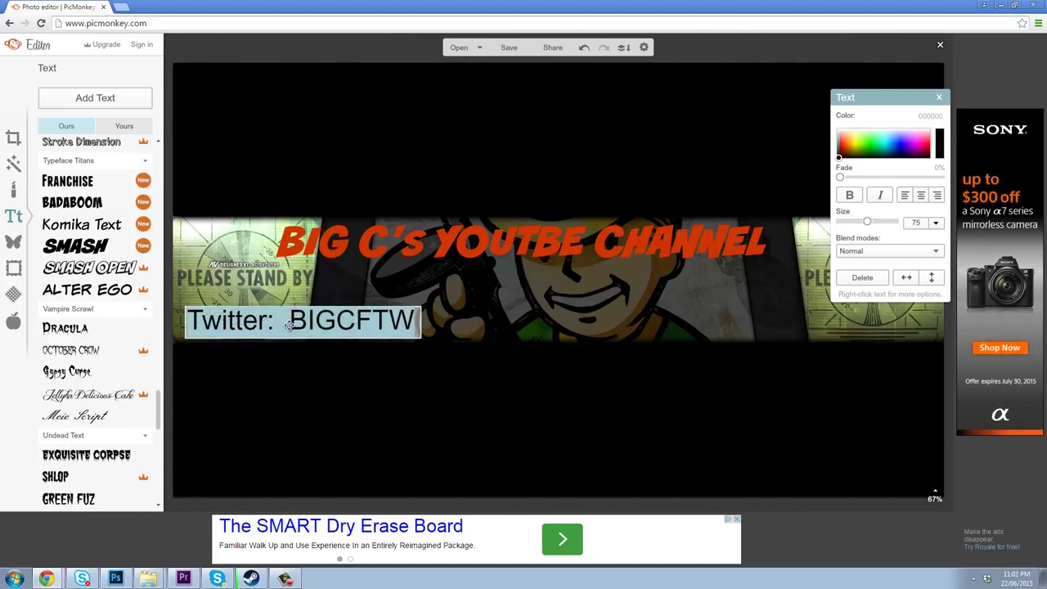
left_click(78, 267)
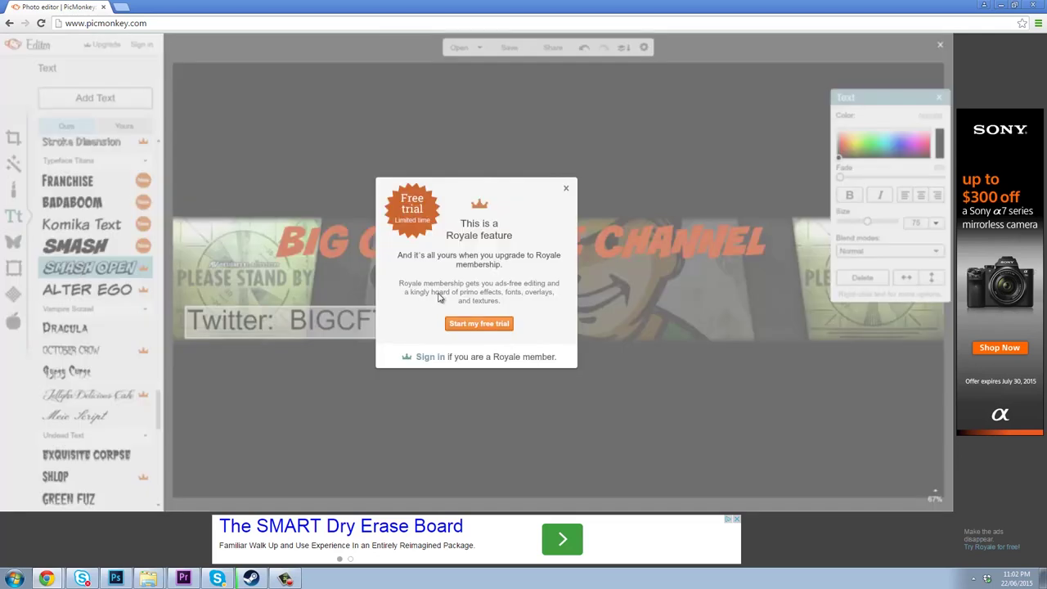
left_click(565, 191)
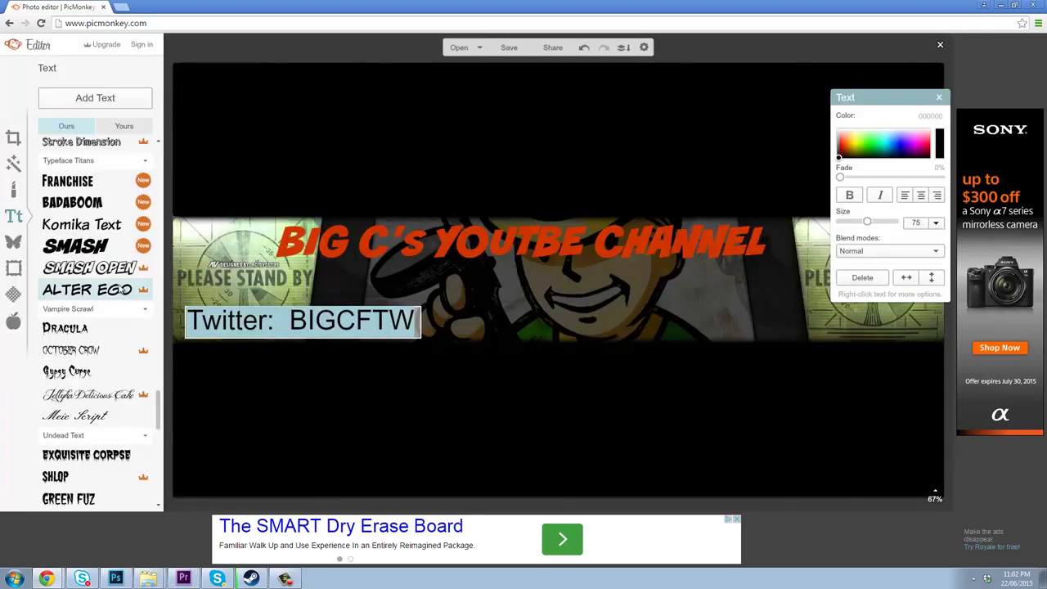
left_click(82, 246)
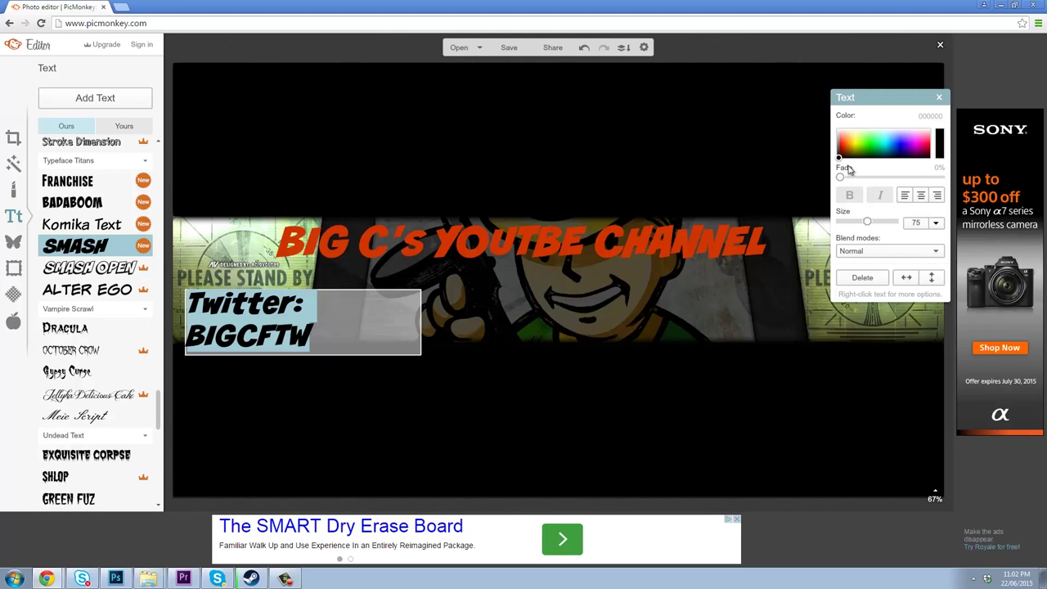
Step: Make the Twitter line pink at size 42 and nudge it down-left
left_click_drag(840, 155, 917, 141)
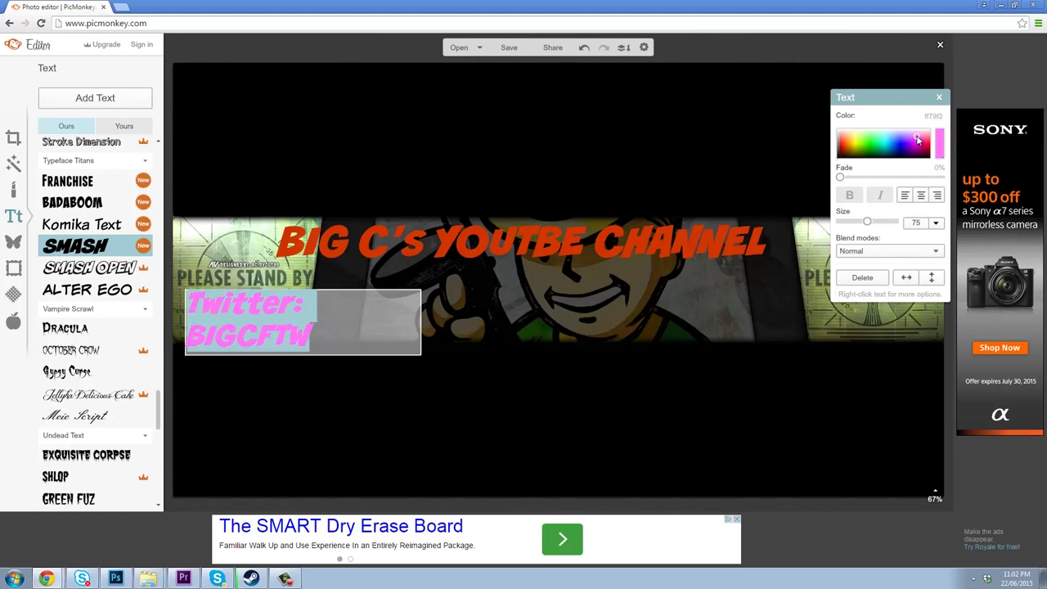
left_click_drag(865, 225, 853, 226)
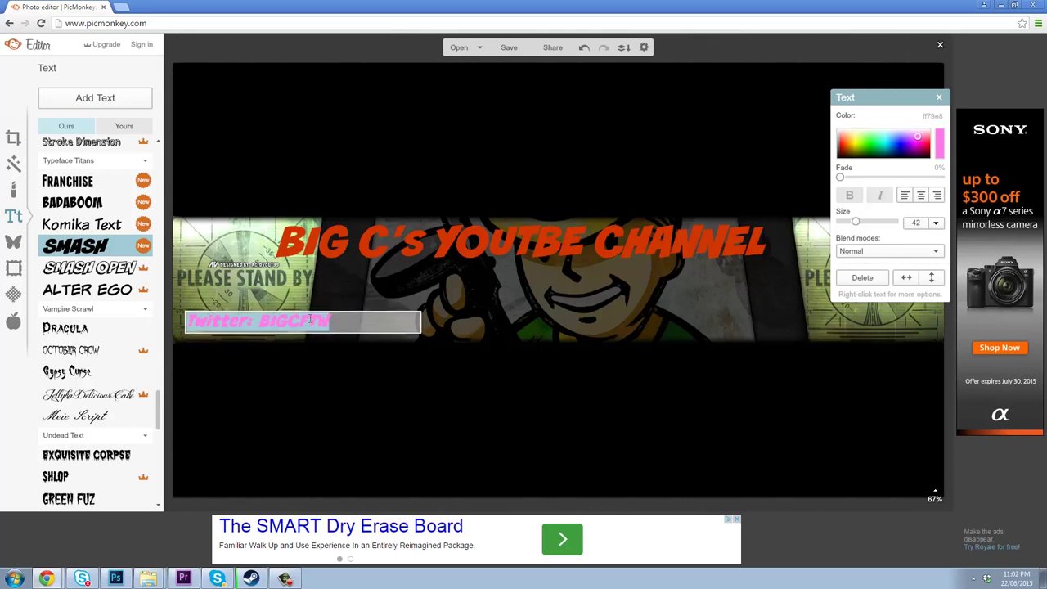
left_click(350, 320)
left_click(310, 320)
left_click(305, 321)
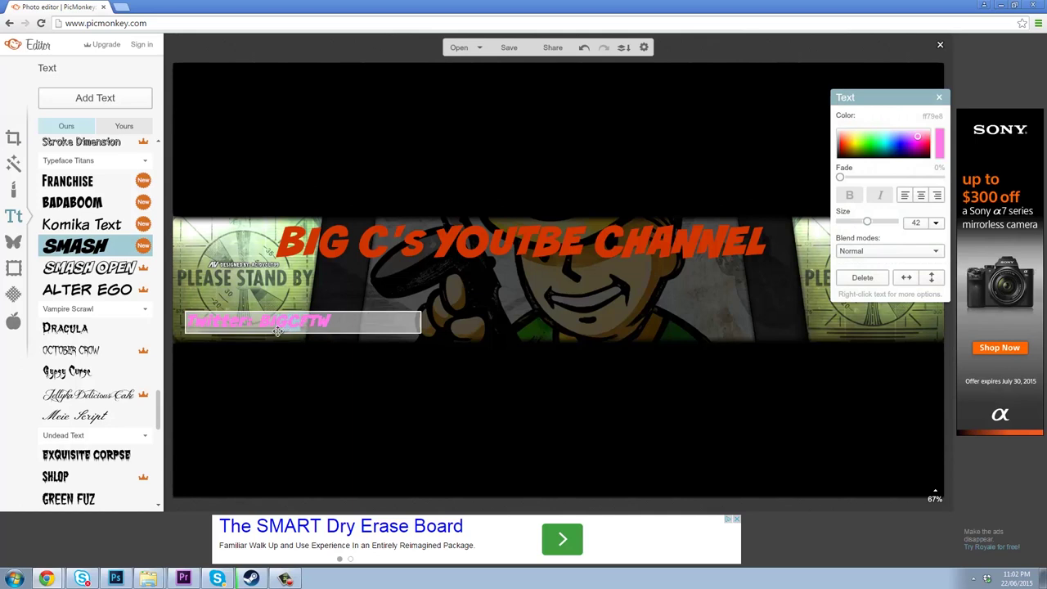
left_click_drag(277, 309, 263, 328)
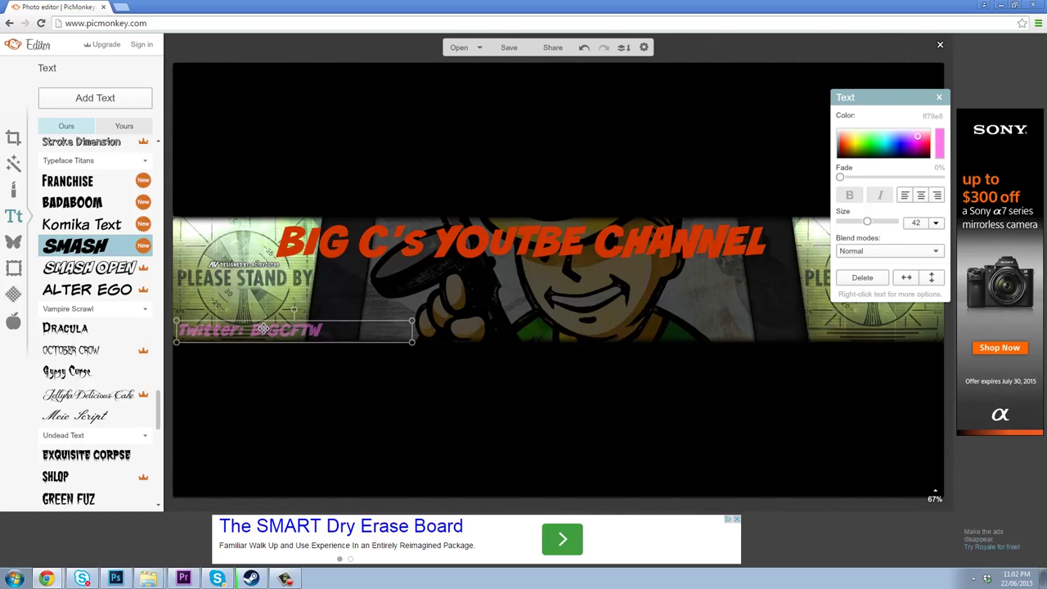
left_click(304, 375)
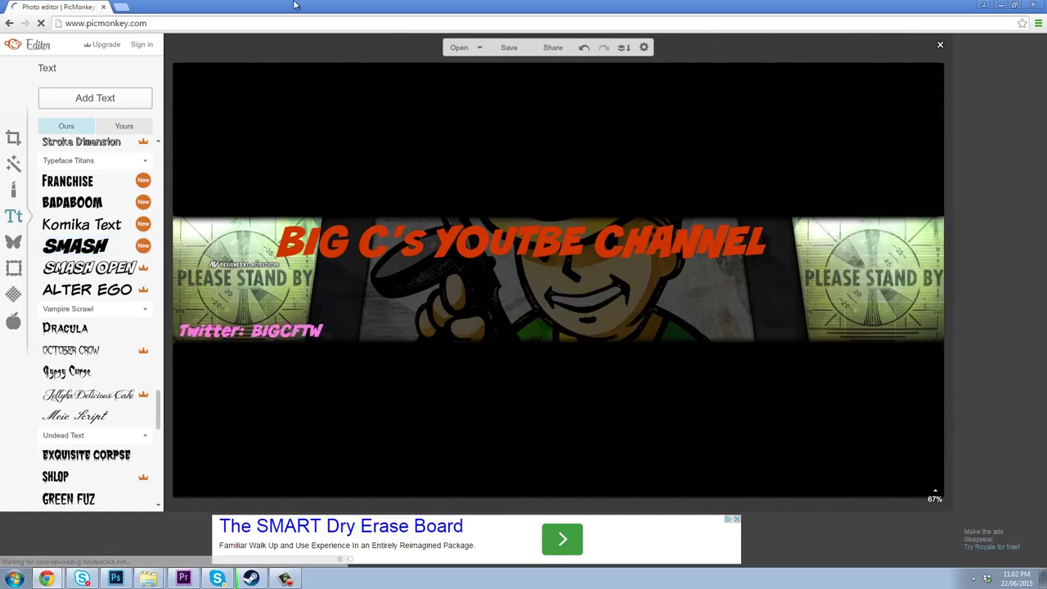
Step: Save the banner as FALLOUTFOURBANNERBIGC.png on the Desktop at 2120 x 1192
left_click(509, 48)
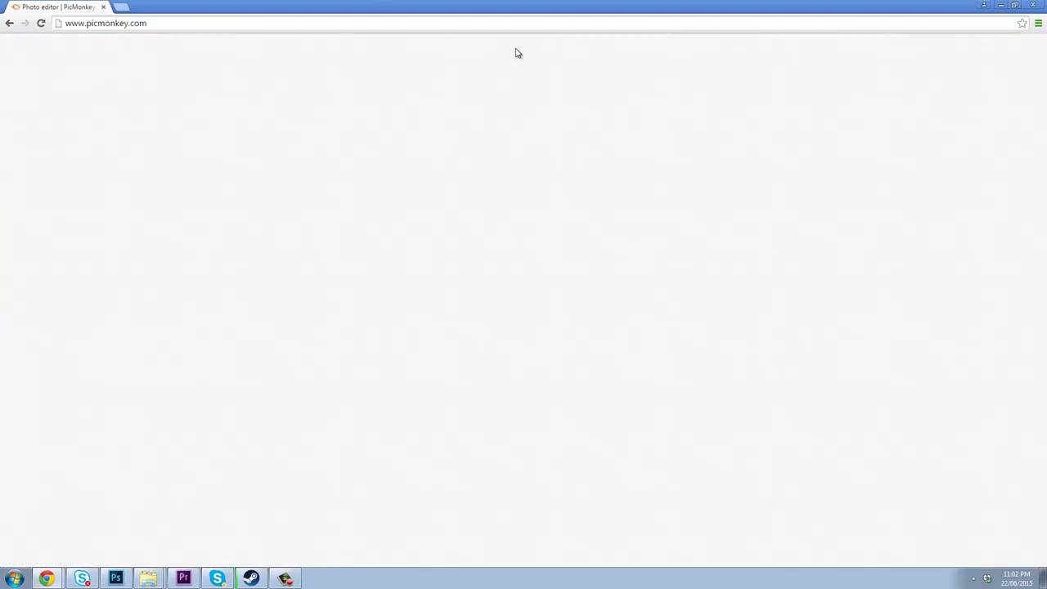
double_click(86, 115)
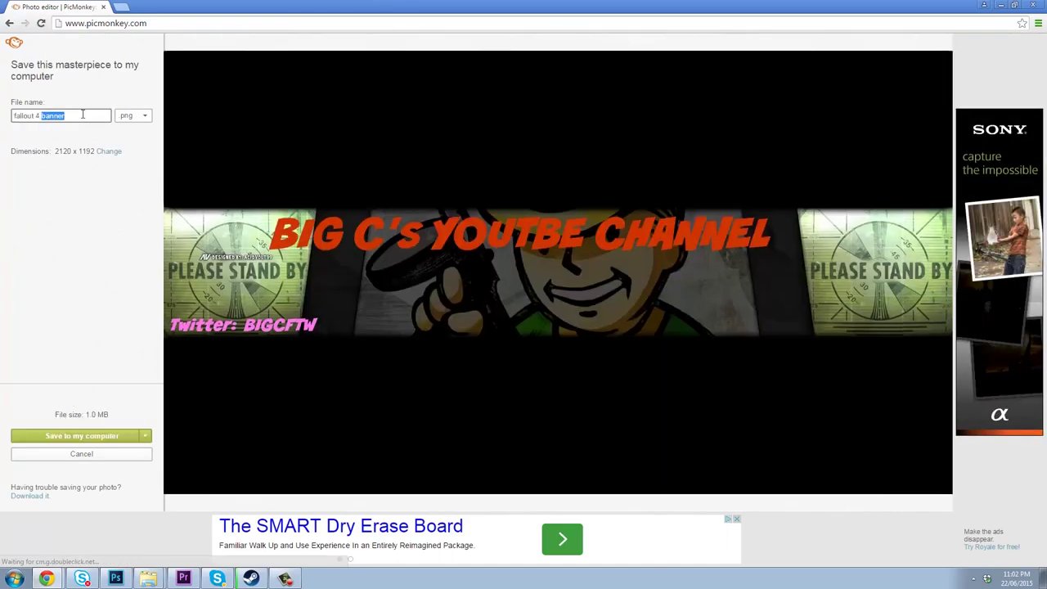
triple_click(83, 115)
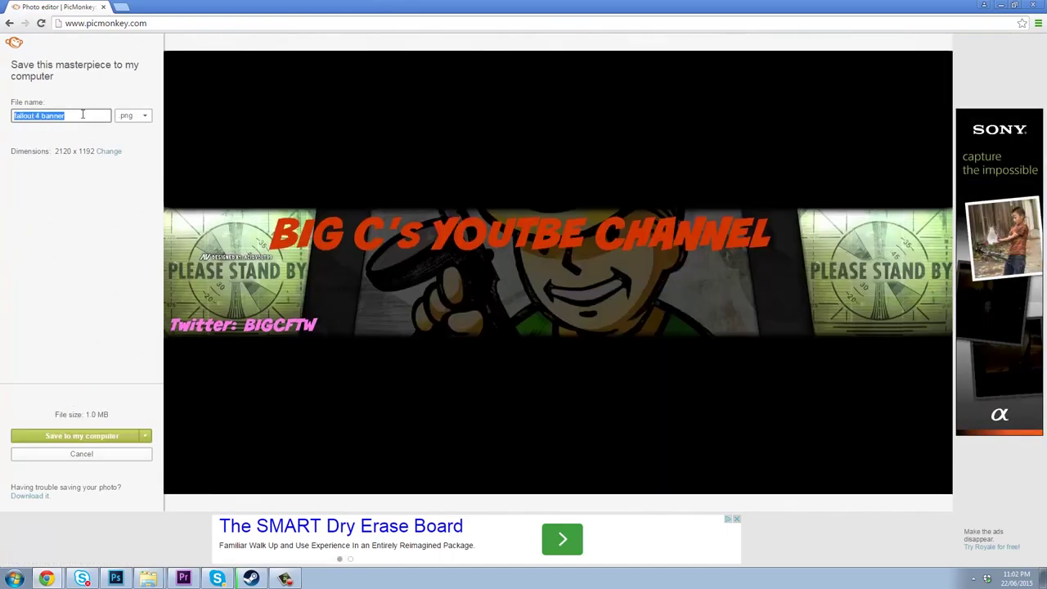
type("FALLOUTF")
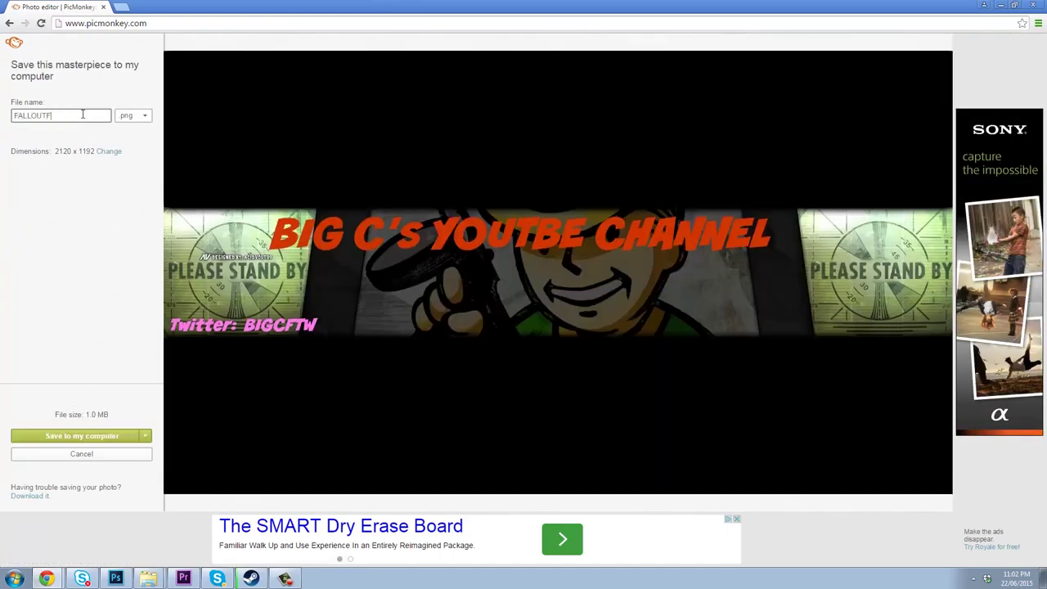
type("OUR")
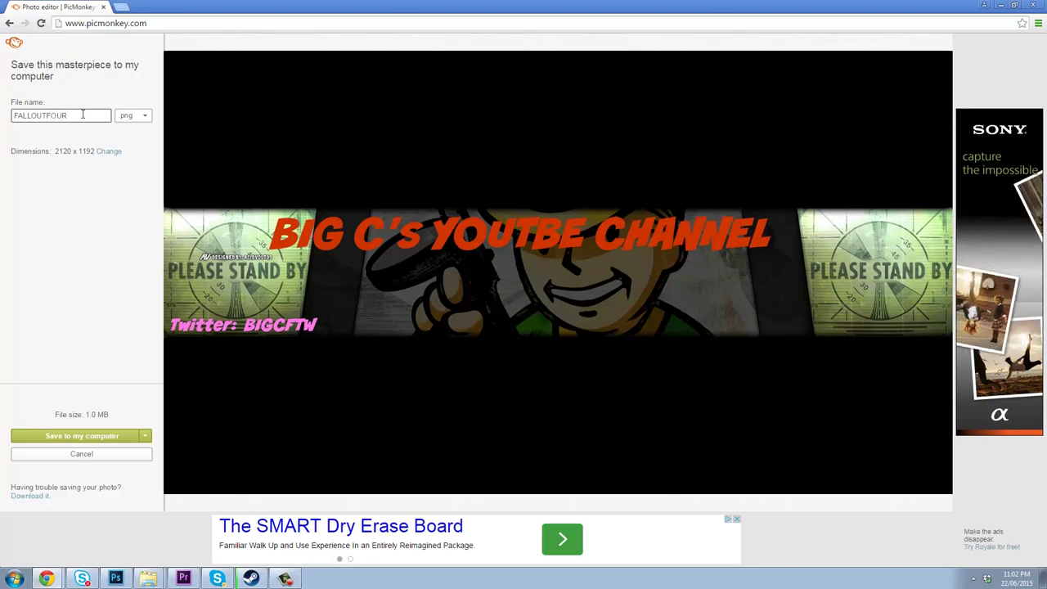
type("BANNERBIGC")
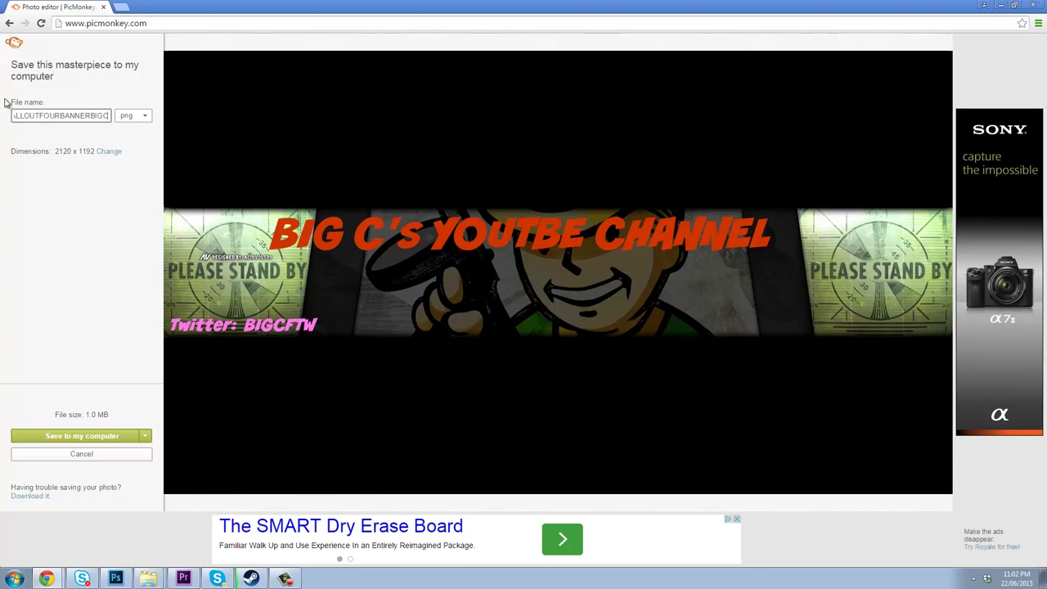
left_click(70, 435)
left_click(41, 75)
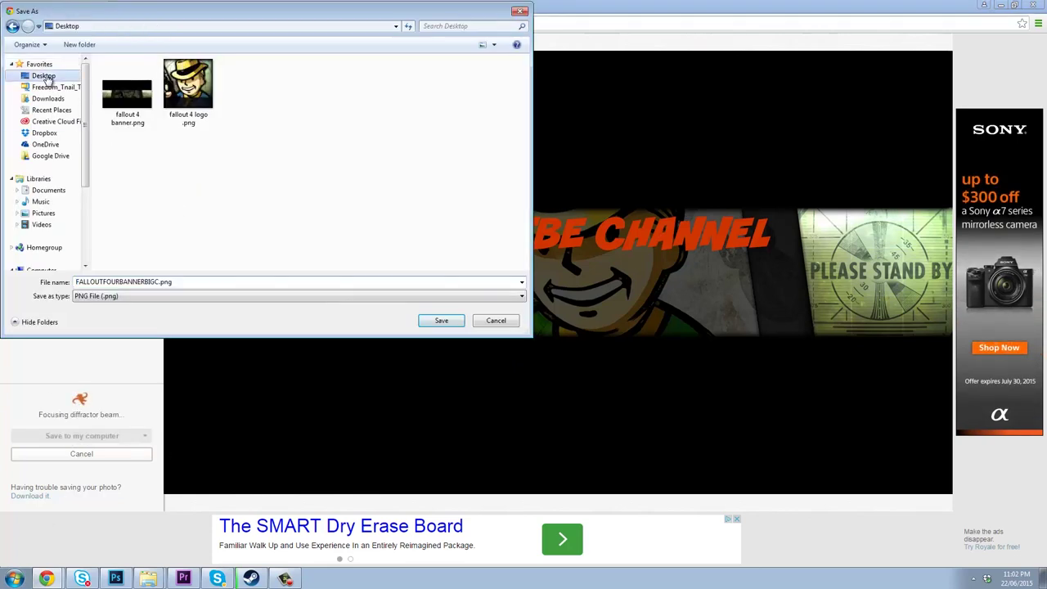
left_click(441, 321)
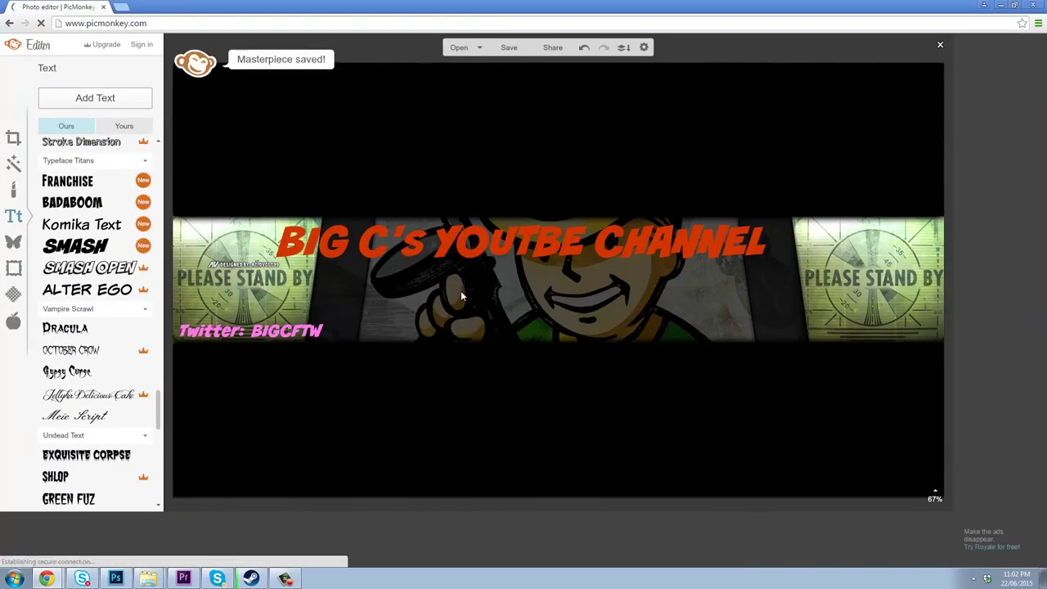
Step: Return to the editor window and reload picmonkey.com via google.ca in the address bar
left_click(49, 578)
left_click(88, 538)
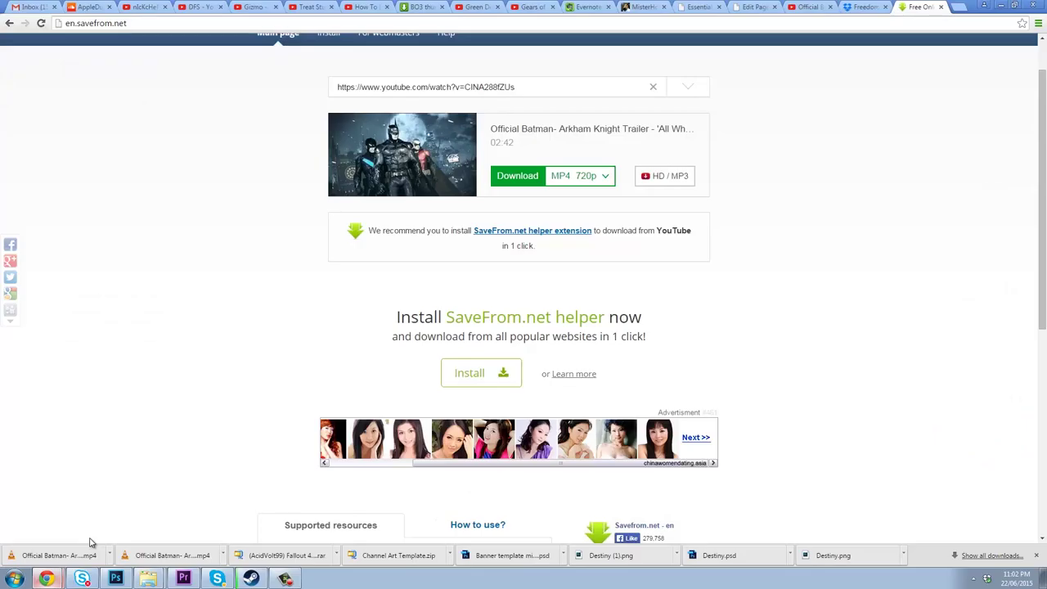
left_click(55, 554)
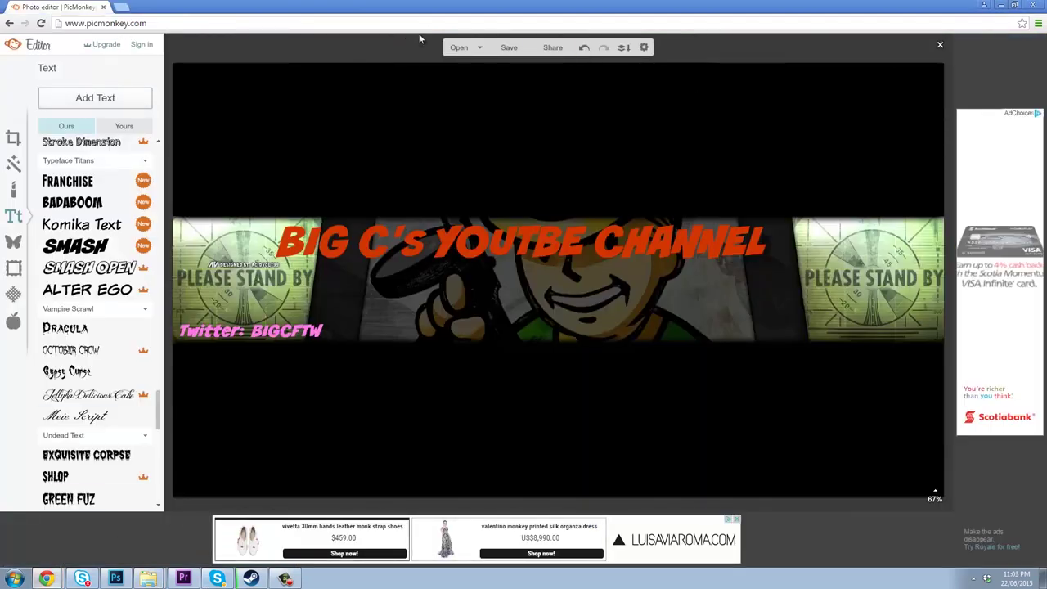
left_click(389, 26)
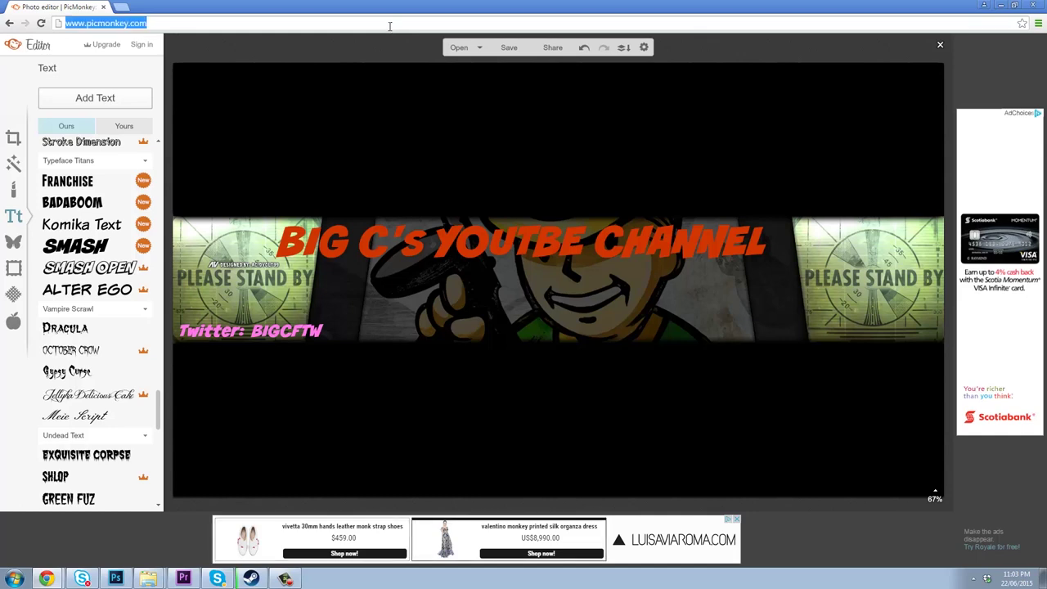
type("goo")
key("Return")
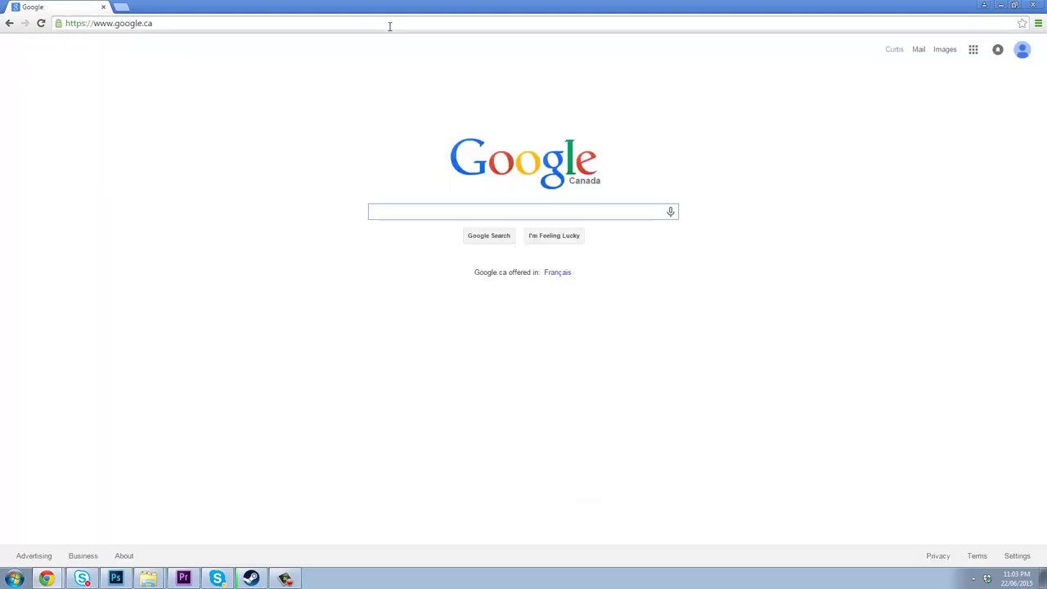
left_click(371, 25)
type("pic")
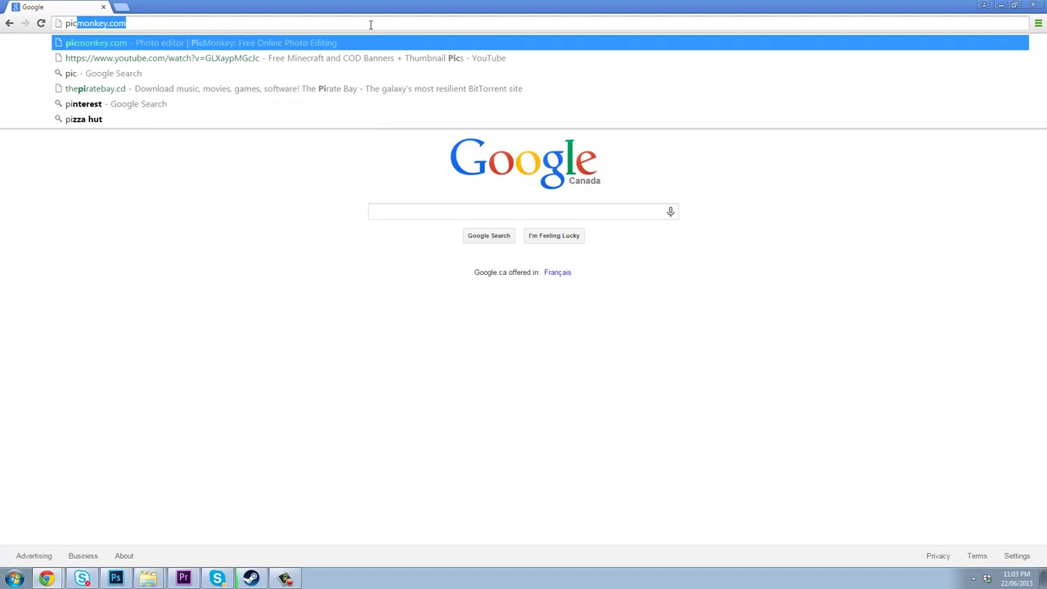
key("Return")
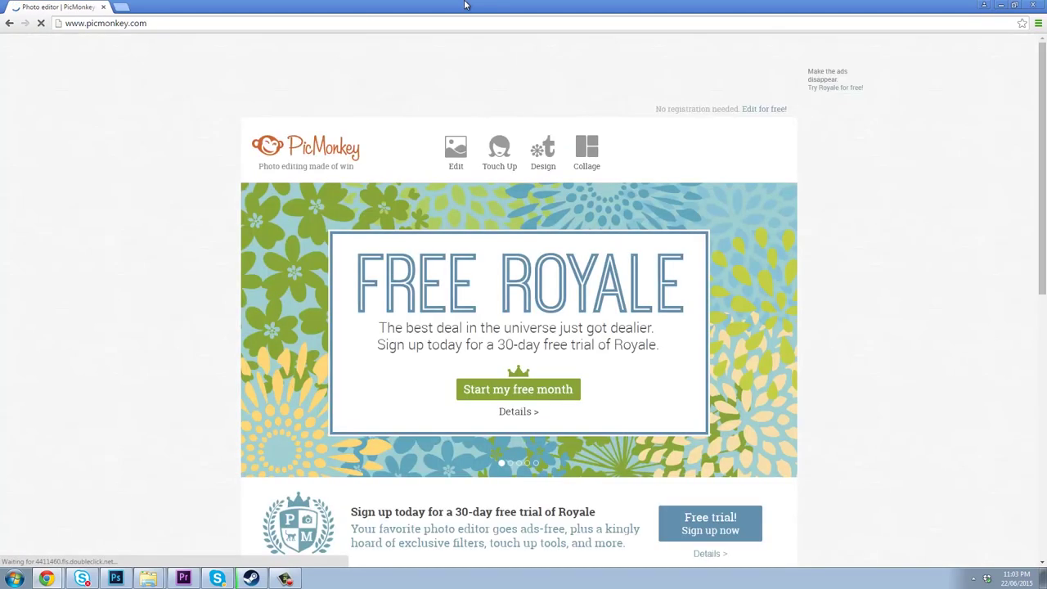
Step: Look through the GIZMO, ACID and Green Designs folders, then open BO3 thumbnail.png
left_click(438, 156)
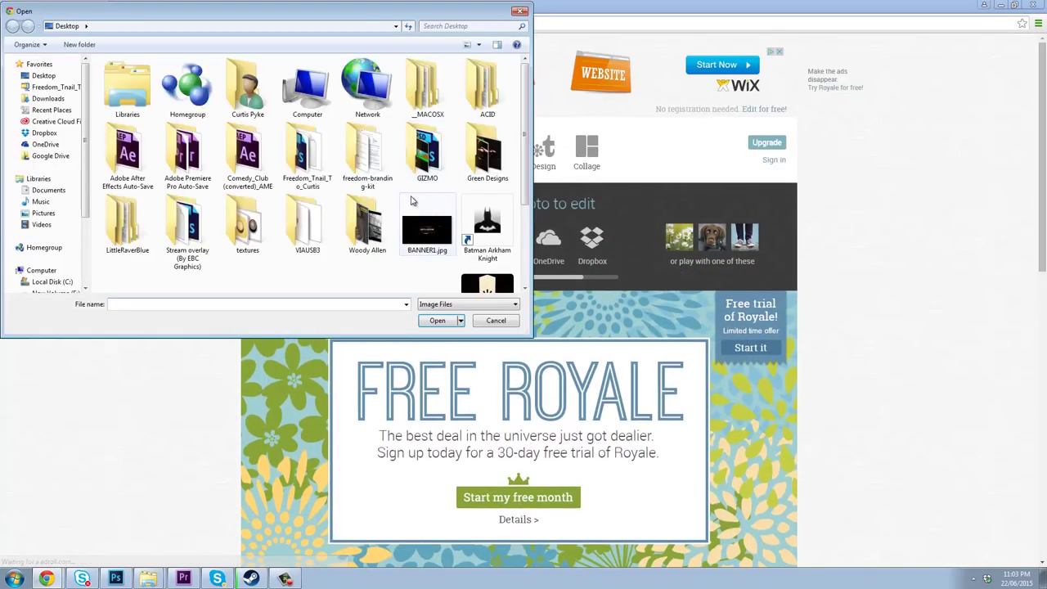
double_click(429, 180)
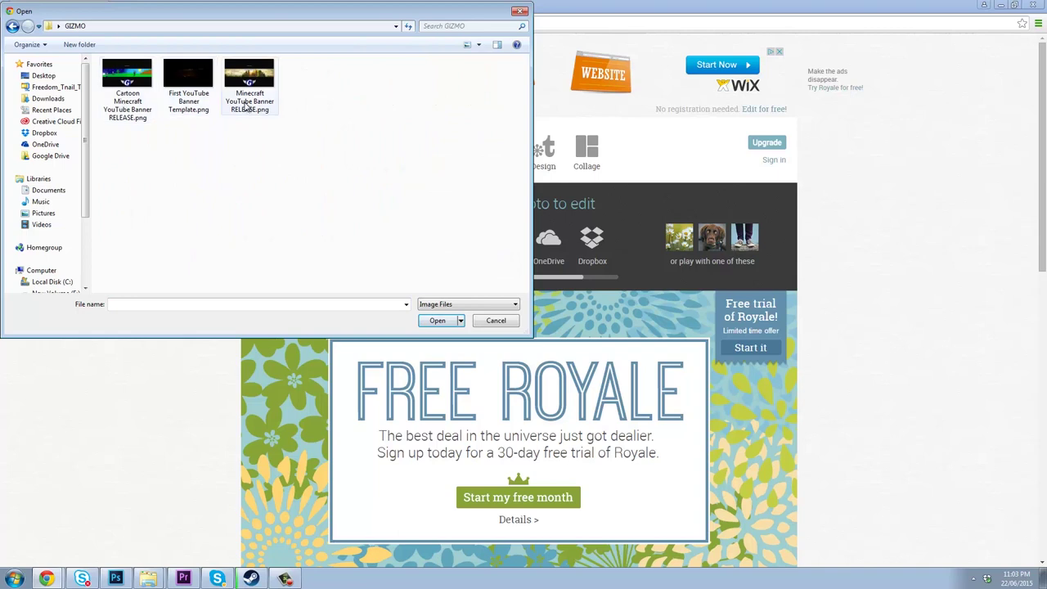
left_click(13, 26)
double_click(470, 98)
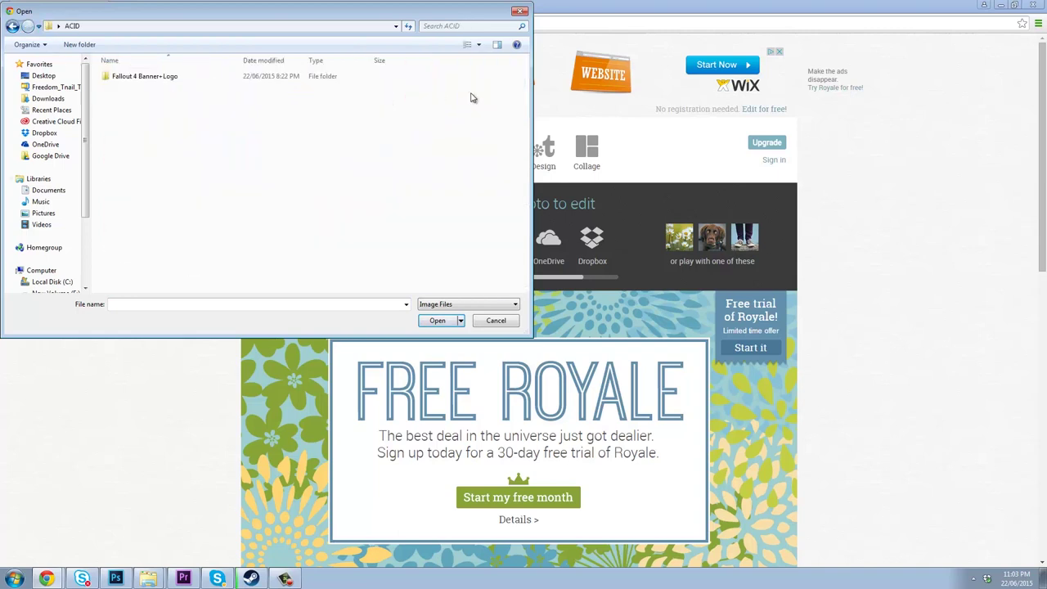
left_click(12, 26)
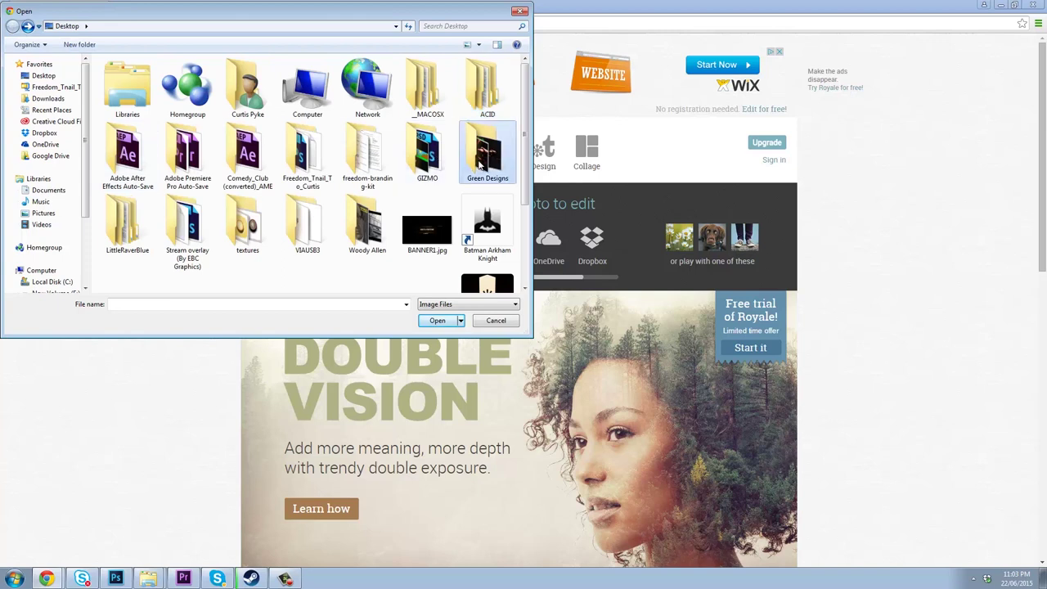
double_click(480, 164)
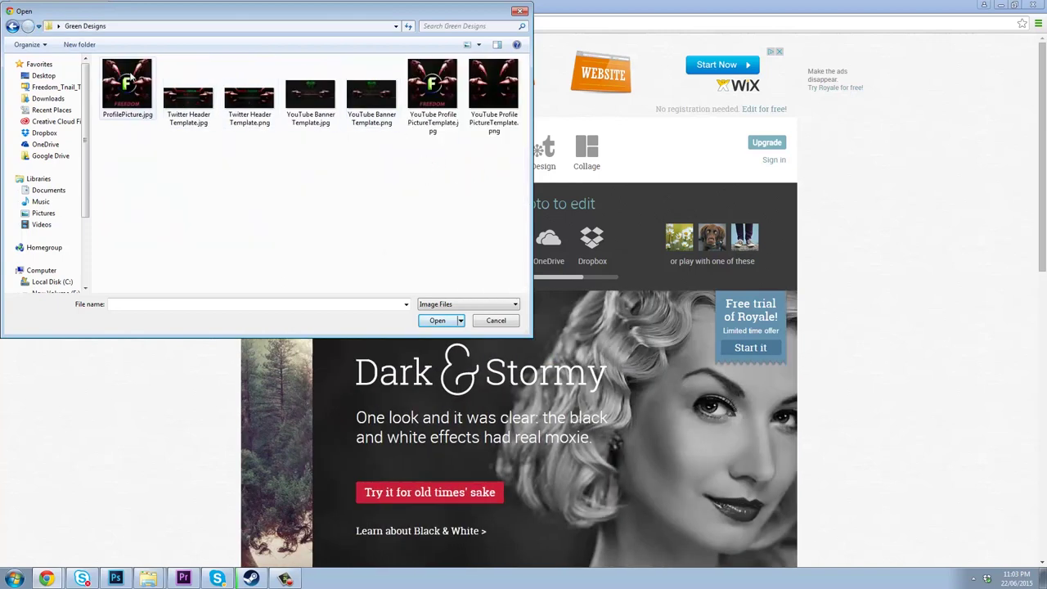
left_click(13, 27)
scroll(157, 214, "down", 3)
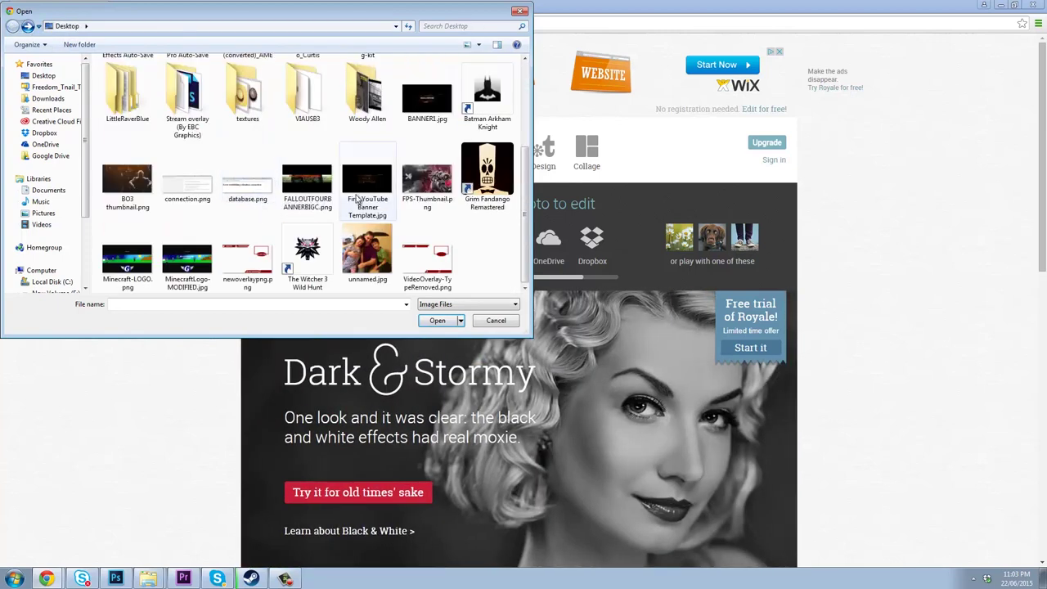
left_click(135, 214)
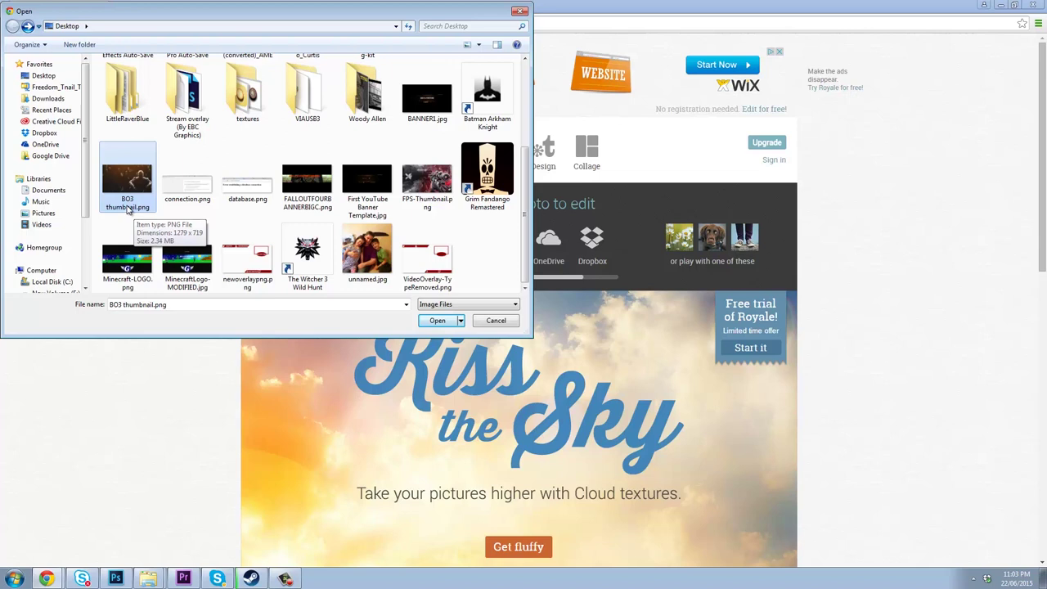
double_click(128, 210)
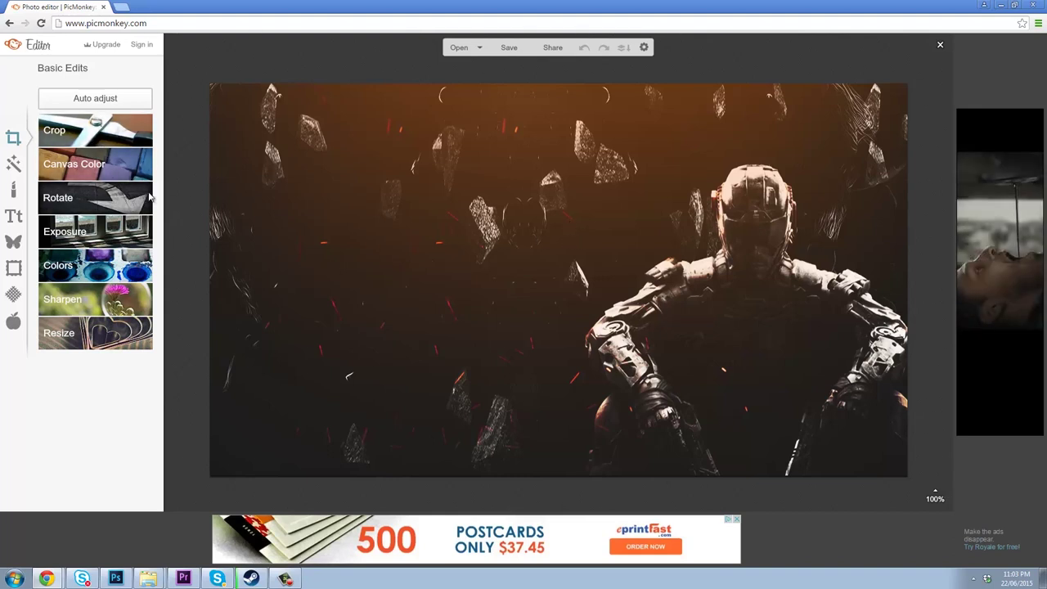
Step: Add a widened white text box at size 101 reading 'TOP 5 KILLS'
left_click(18, 219)
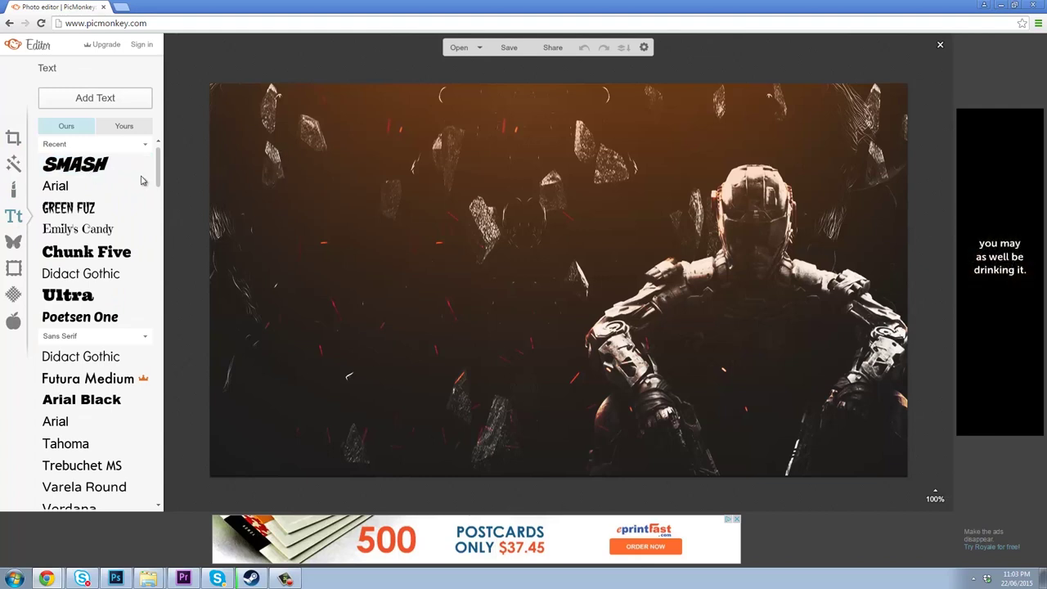
left_click(95, 100)
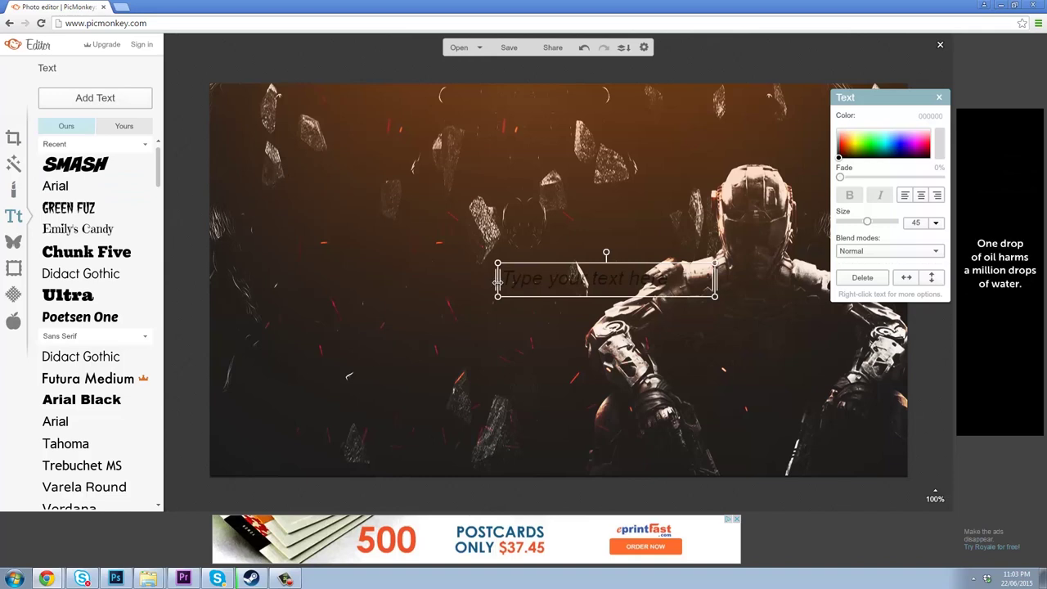
left_click_drag(497, 281, 302, 281)
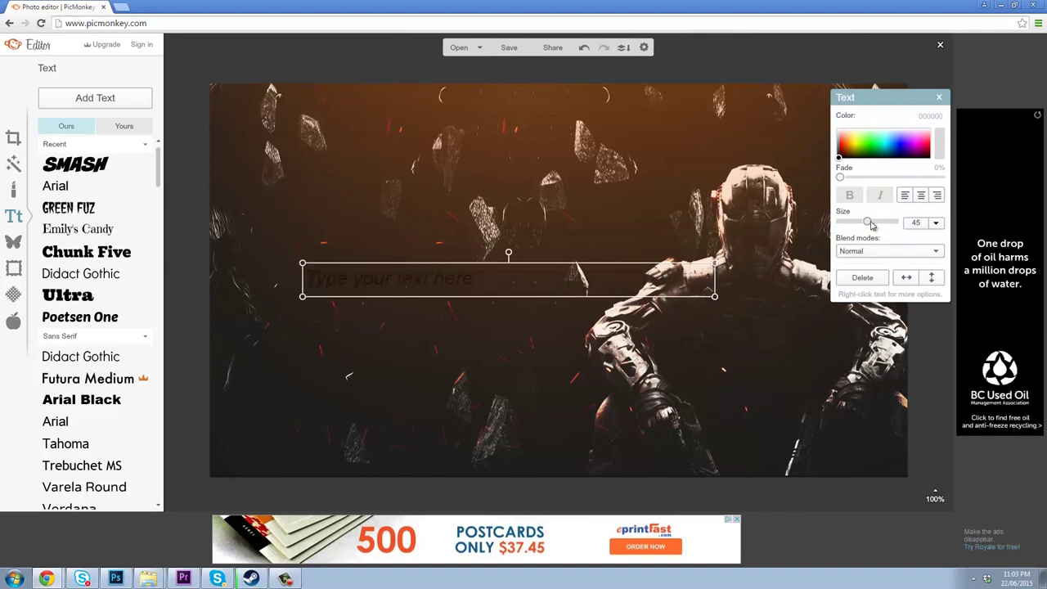
left_click_drag(871, 225, 885, 227)
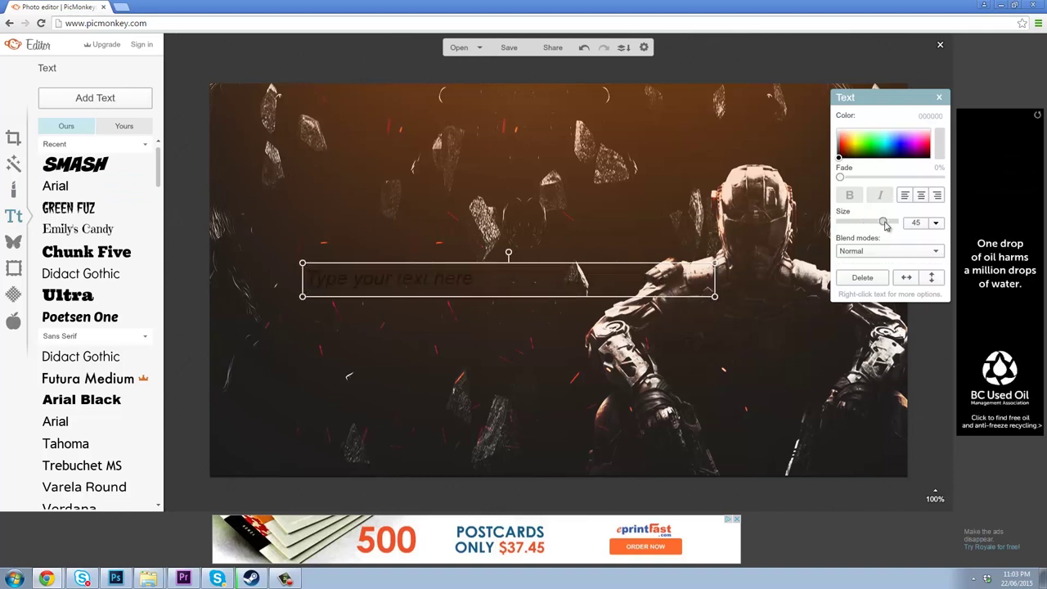
left_click(839, 133)
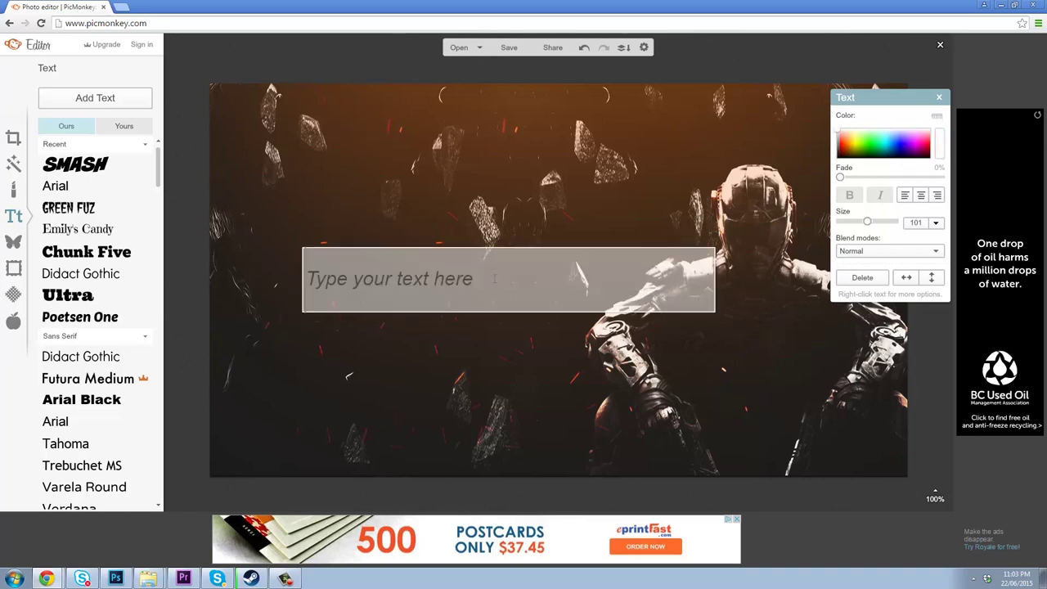
type("TOP 5")
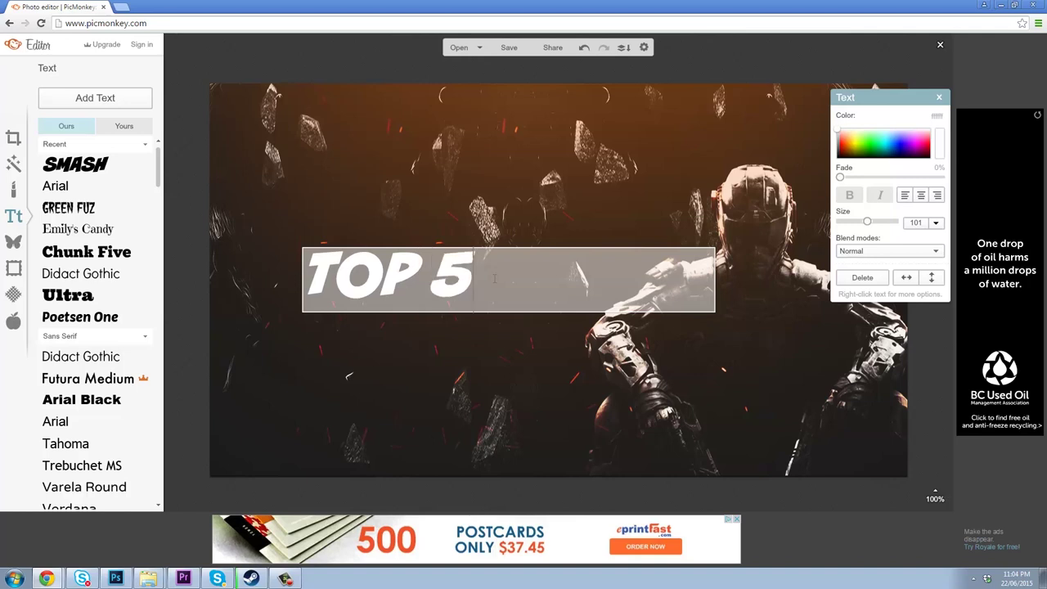
type(" KILLS")
Step: Move the TOP 5 KILLS text near the image's top-left corner
key("ctrl+a")
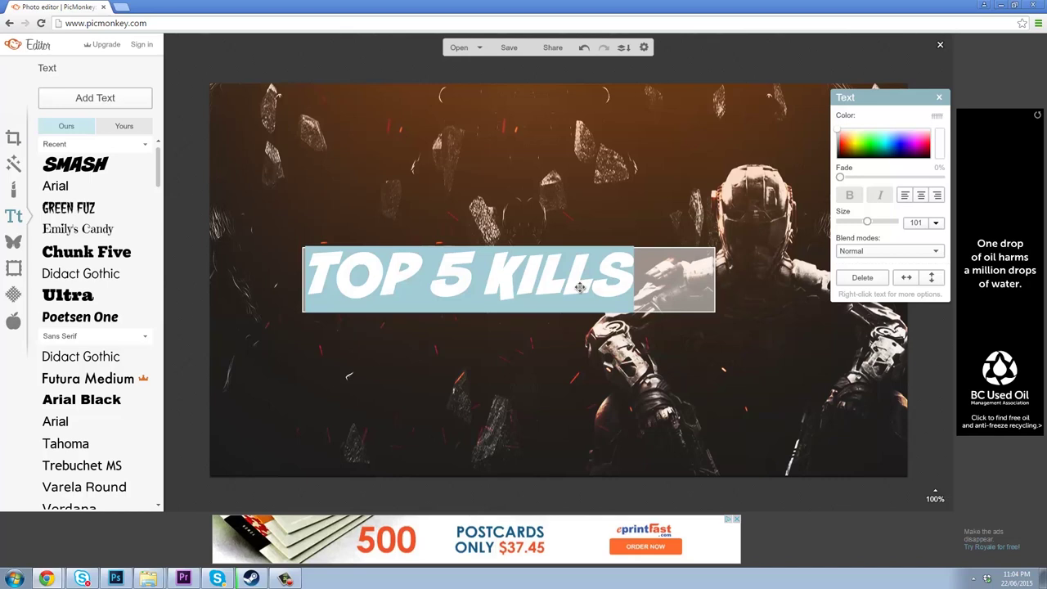
left_click(540, 278)
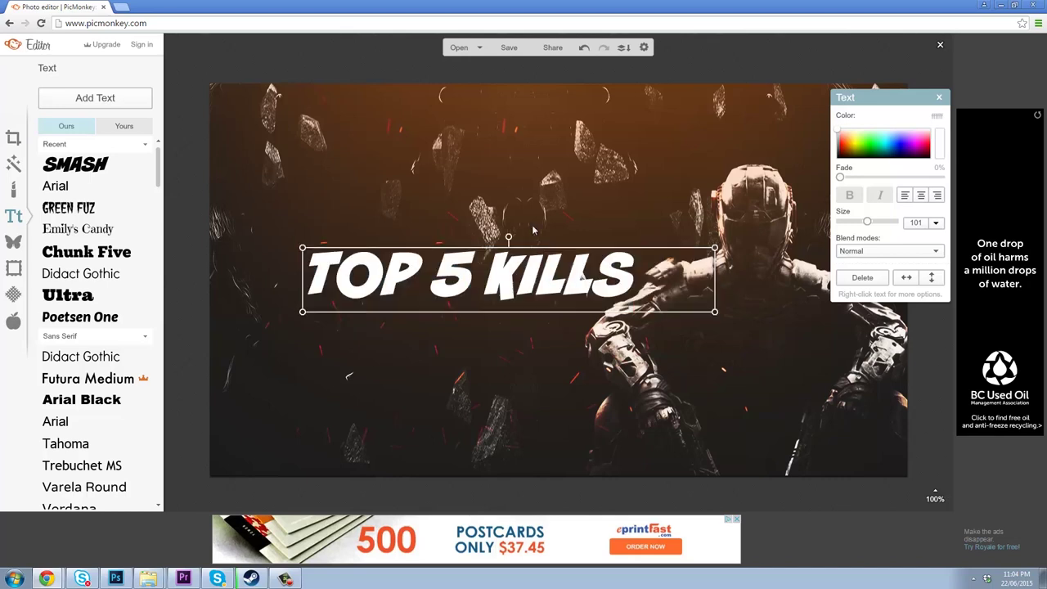
double_click(517, 263)
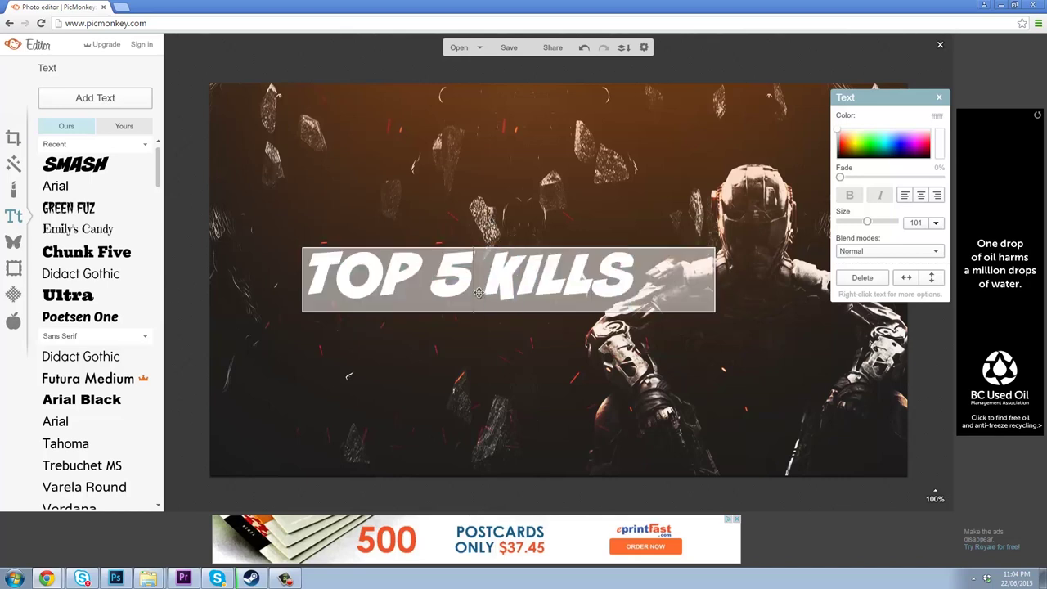
left_click(74, 163)
left_click_drag(482, 286, 409, 147)
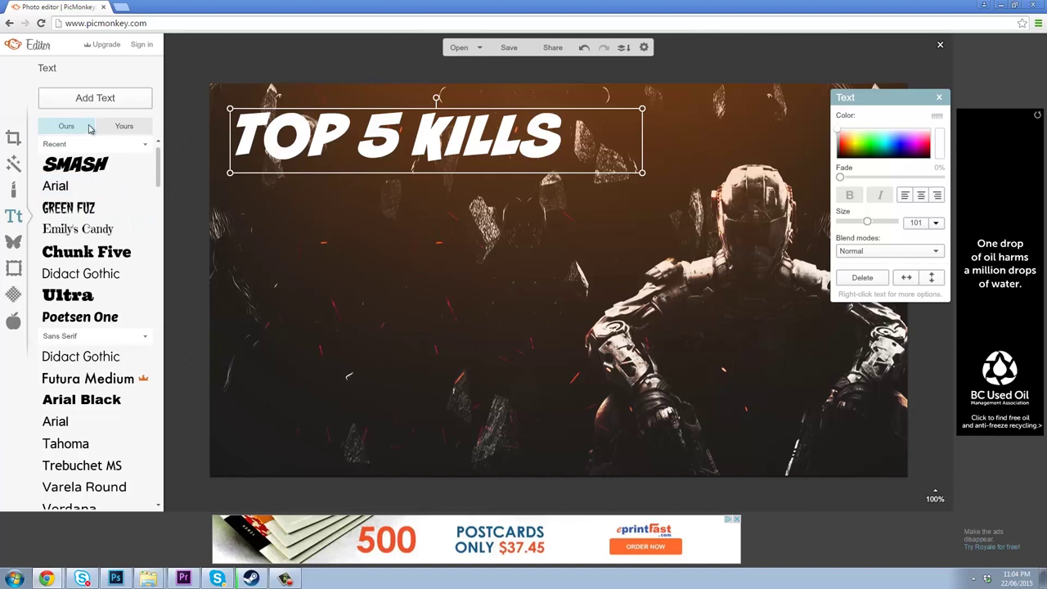
Step: Add a second text box reading '#16' at size 142 in the thumbnail's lower-right corner
left_click(95, 97)
left_click_drag(545, 269, 758, 432)
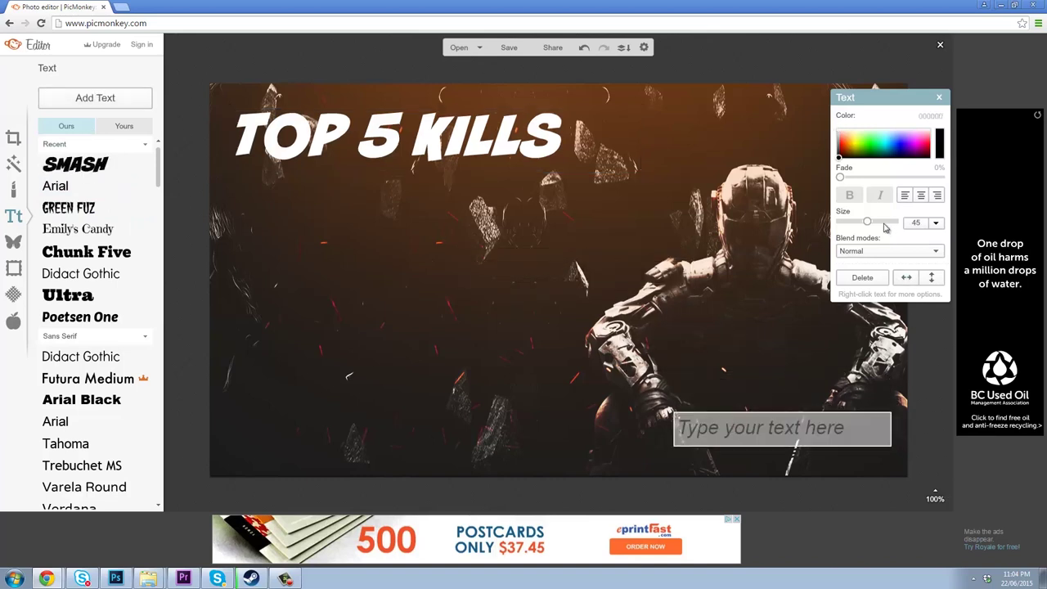
left_click_drag(868, 222, 890, 229)
type("#16")
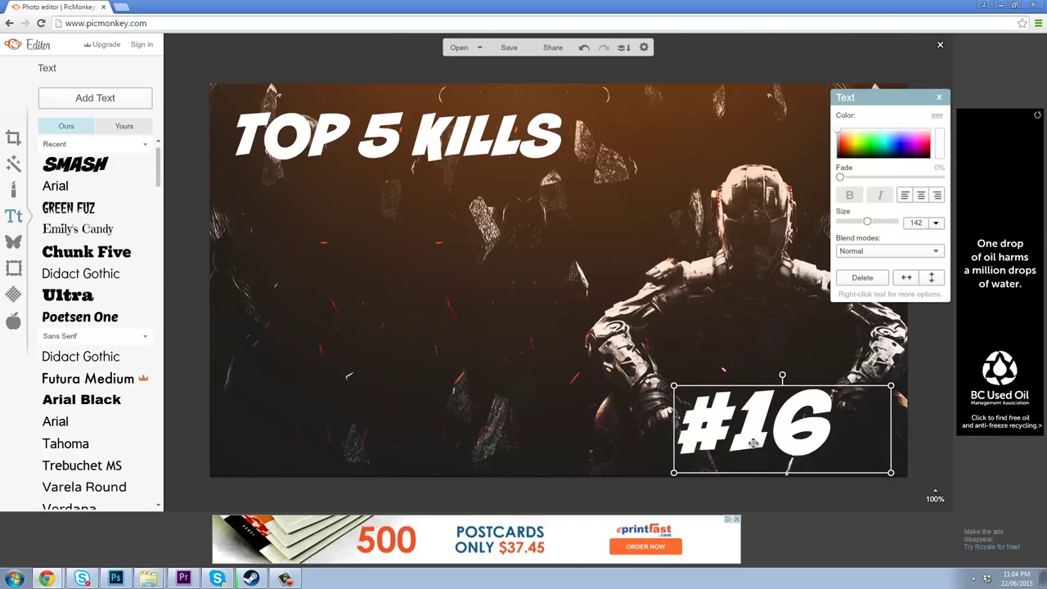
left_click_drag(754, 444, 763, 416)
left_click(347, 165)
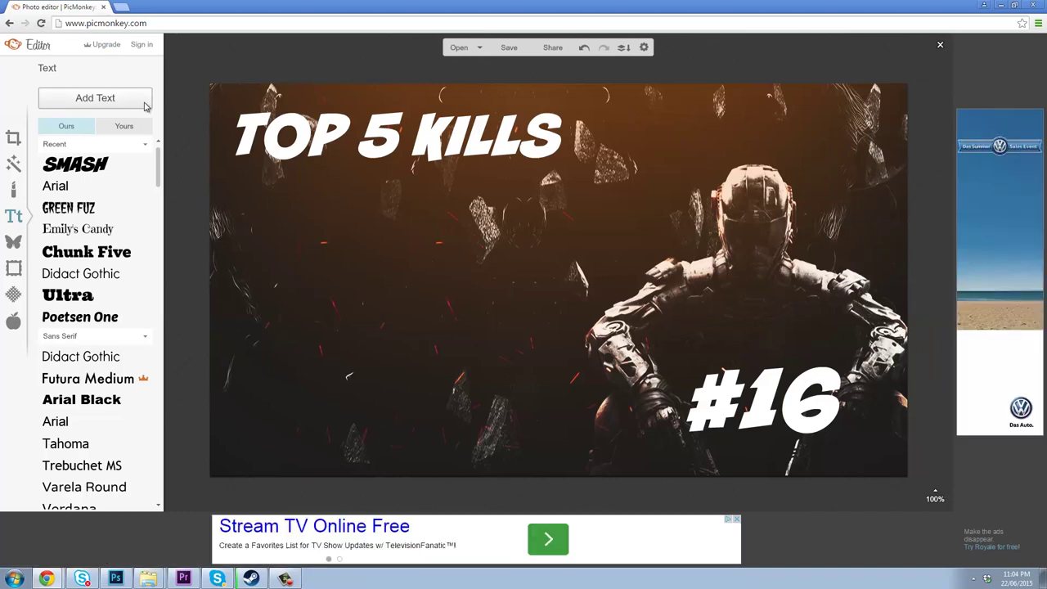
left_click(288, 579)
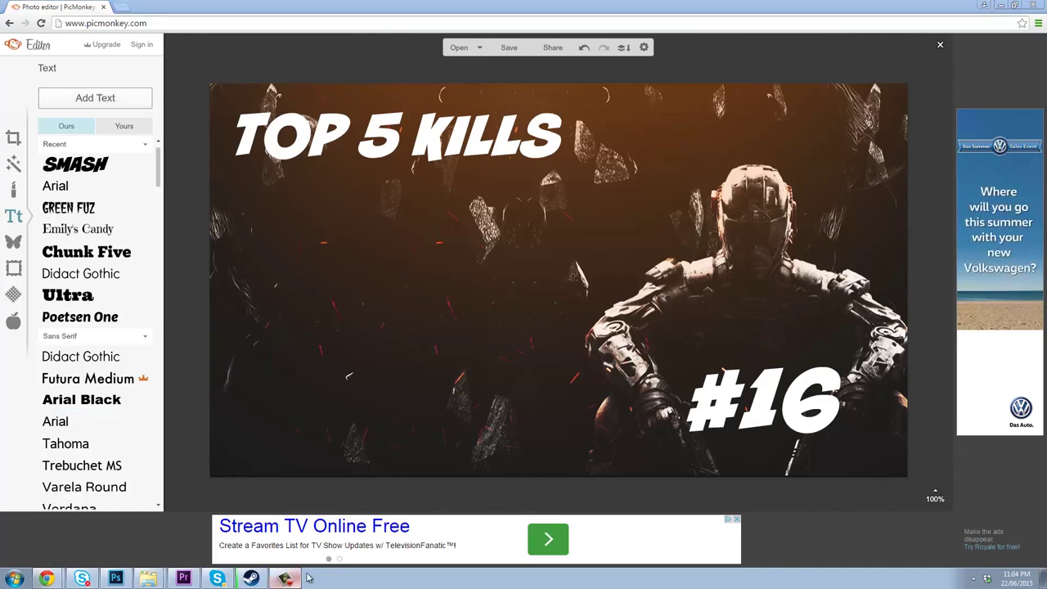